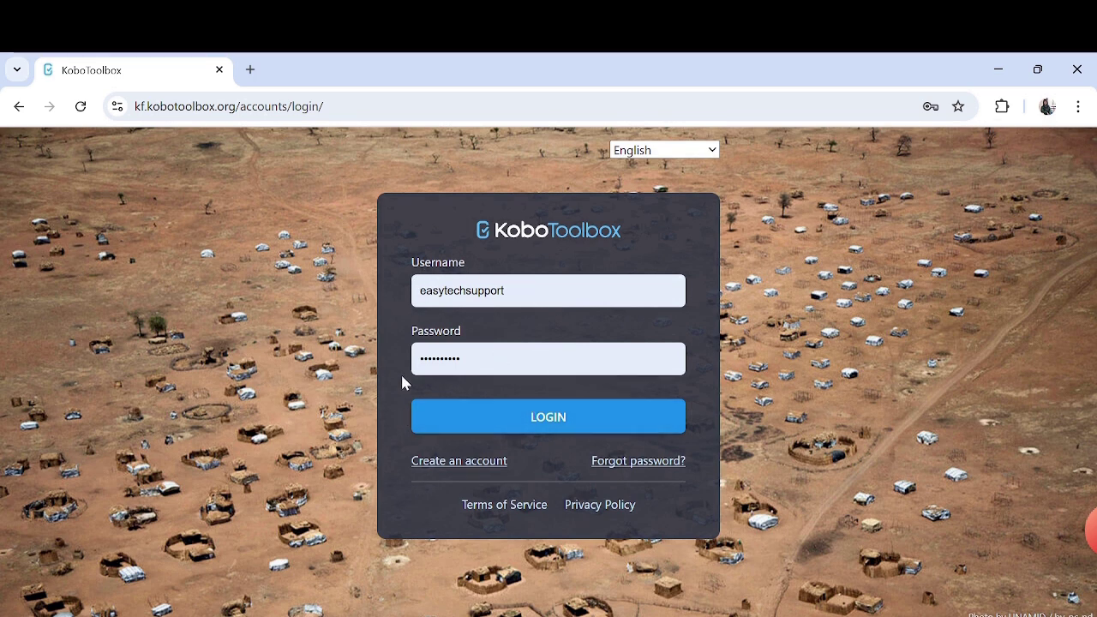
- Log in to KoboToolbox with the already-filled credentials
click(526, 421)
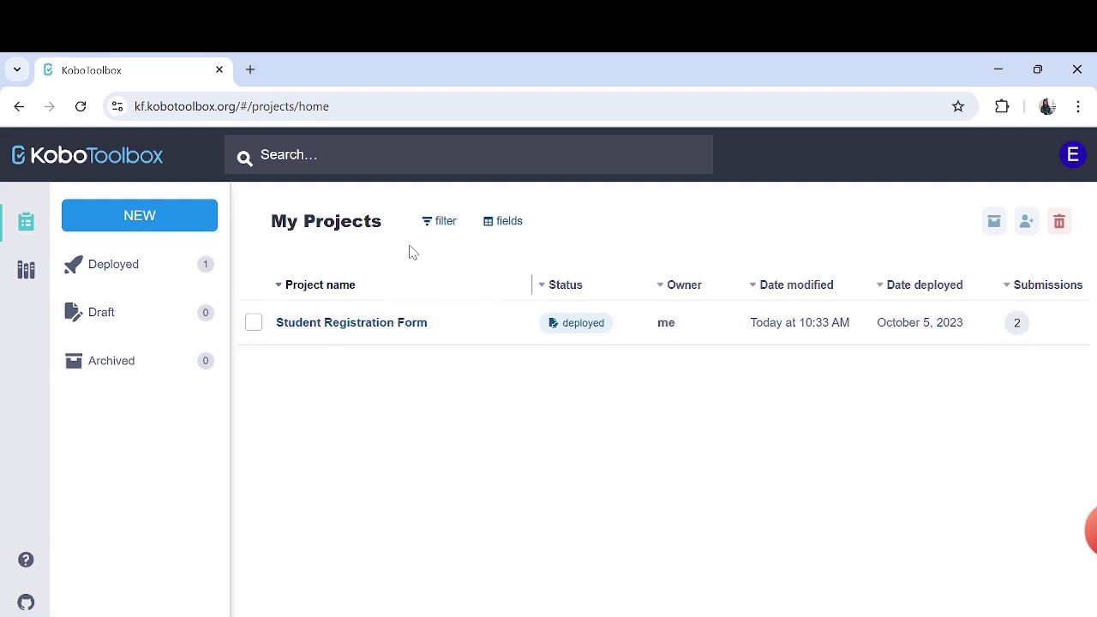
- Open the Student Registration Form project and go to its DATA Downloads page
click(358, 330)
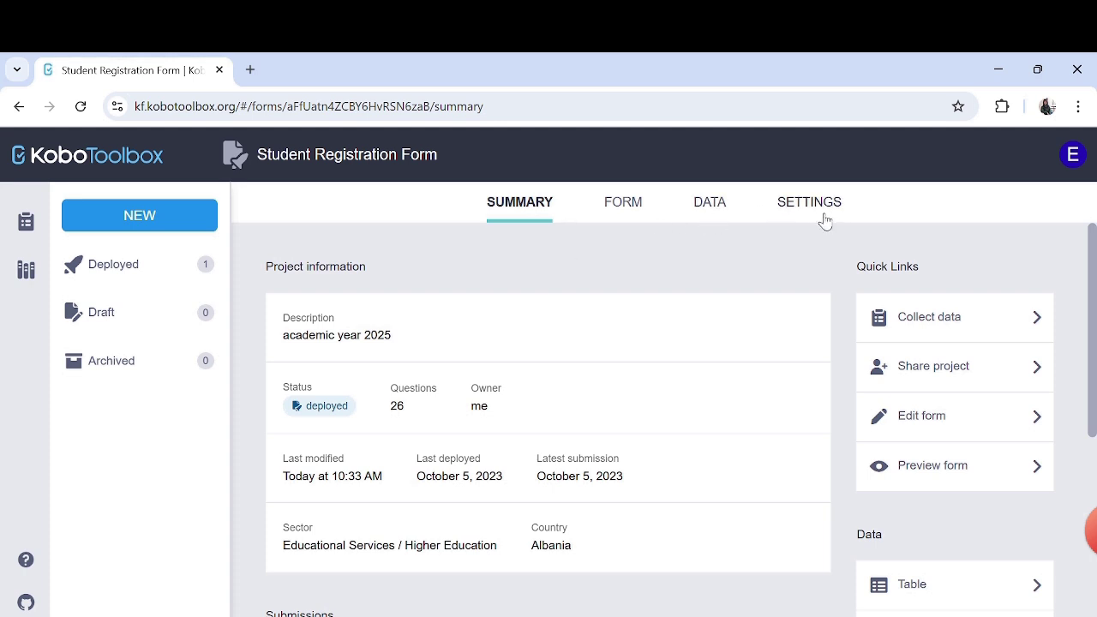
click(702, 214)
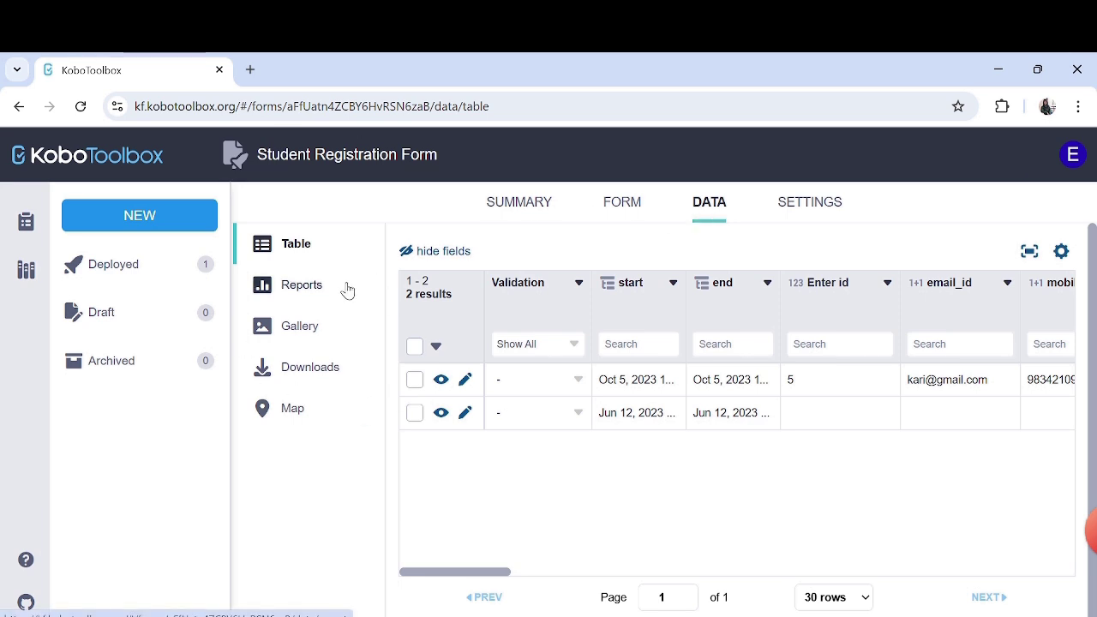
click(306, 377)
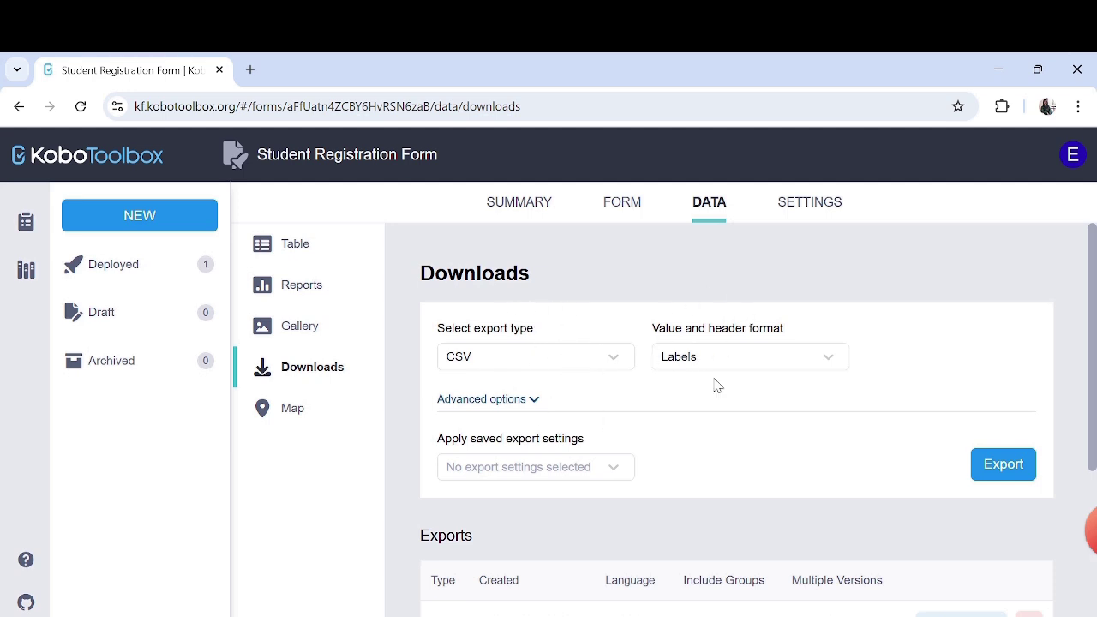
- Export the data as CSV with Labels headers, saving the export settings as 'studentdata'
click(747, 366)
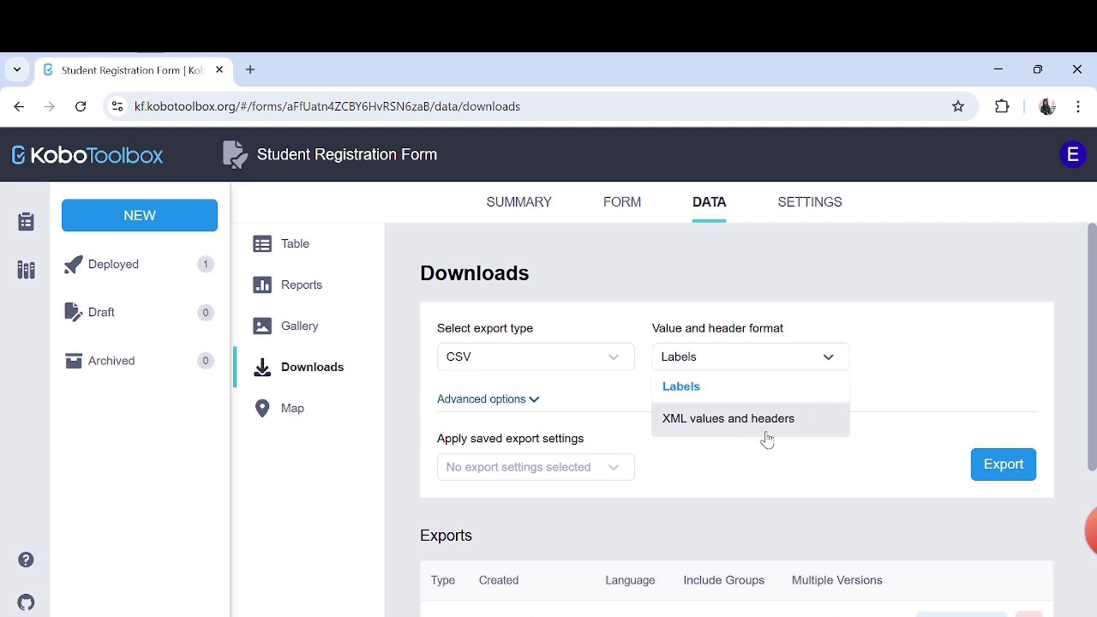
click(705, 398)
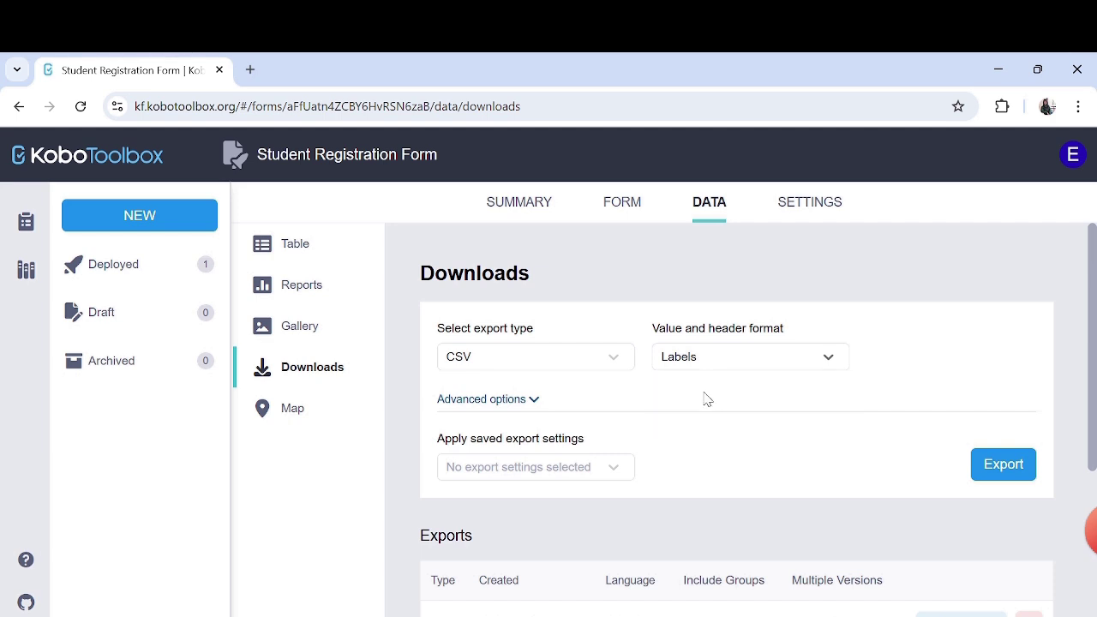
click(459, 400)
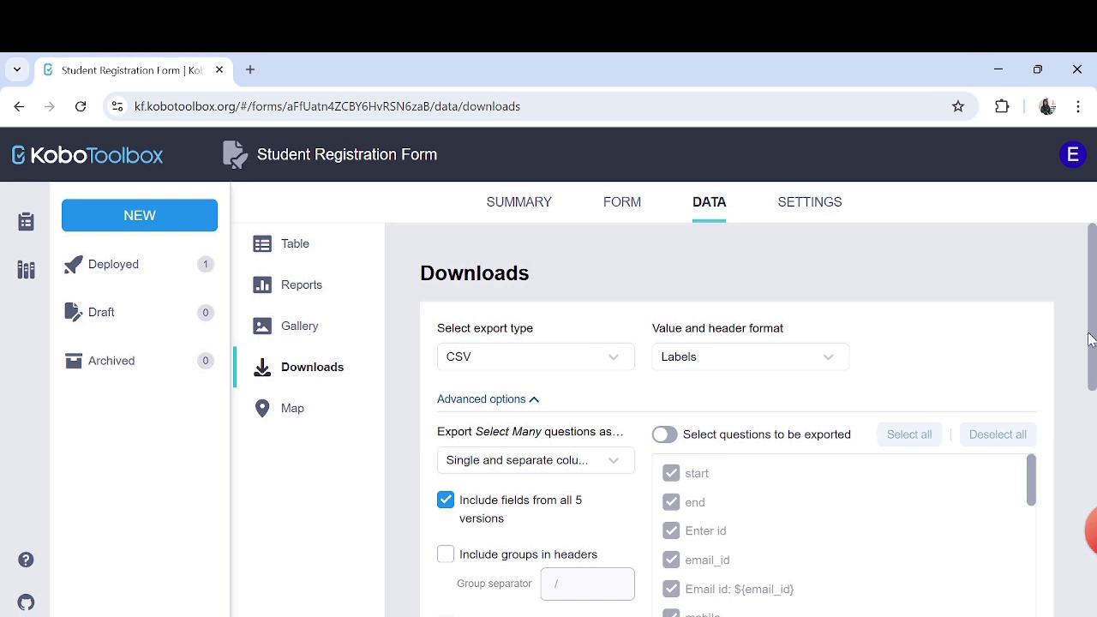
scroll(1090, 338, down, 1)
scroll(1090, 338, down, 2)
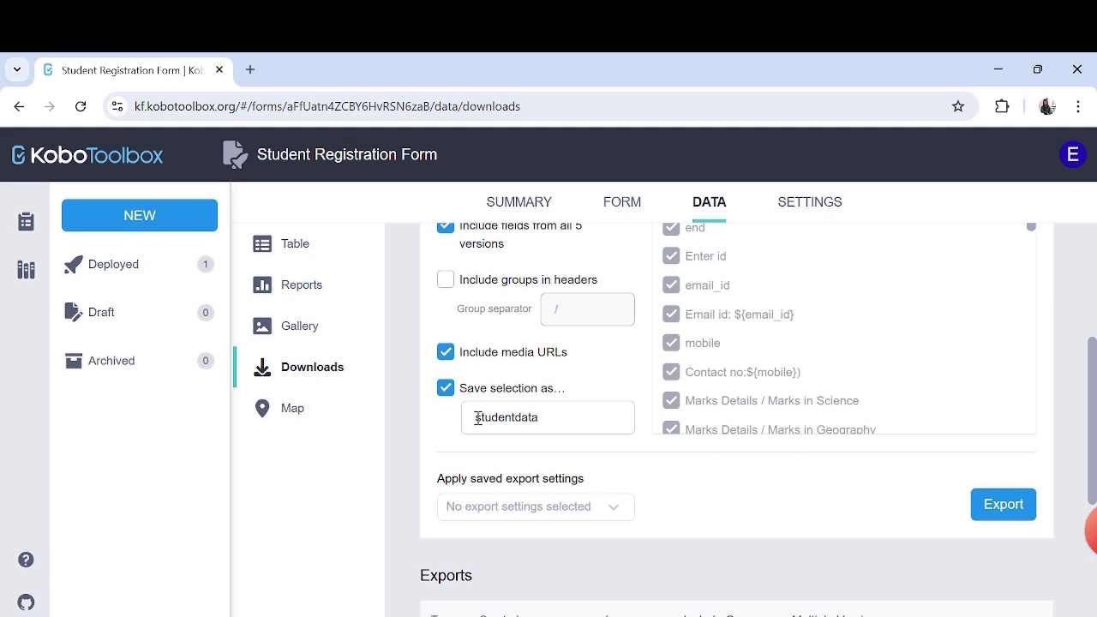
double_click(477, 417)
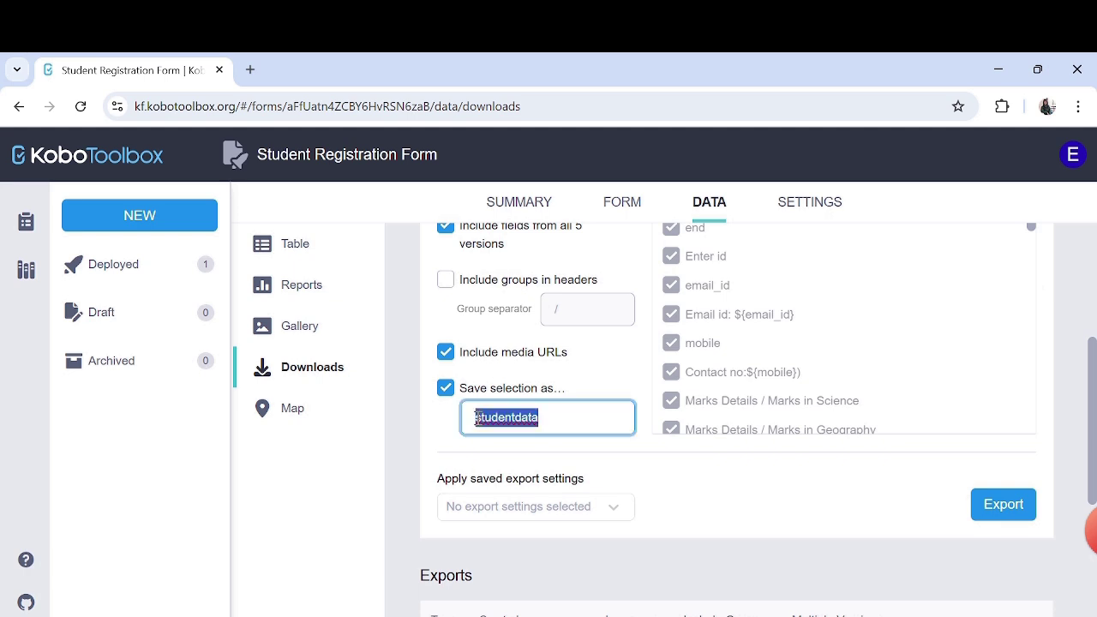
click(861, 541)
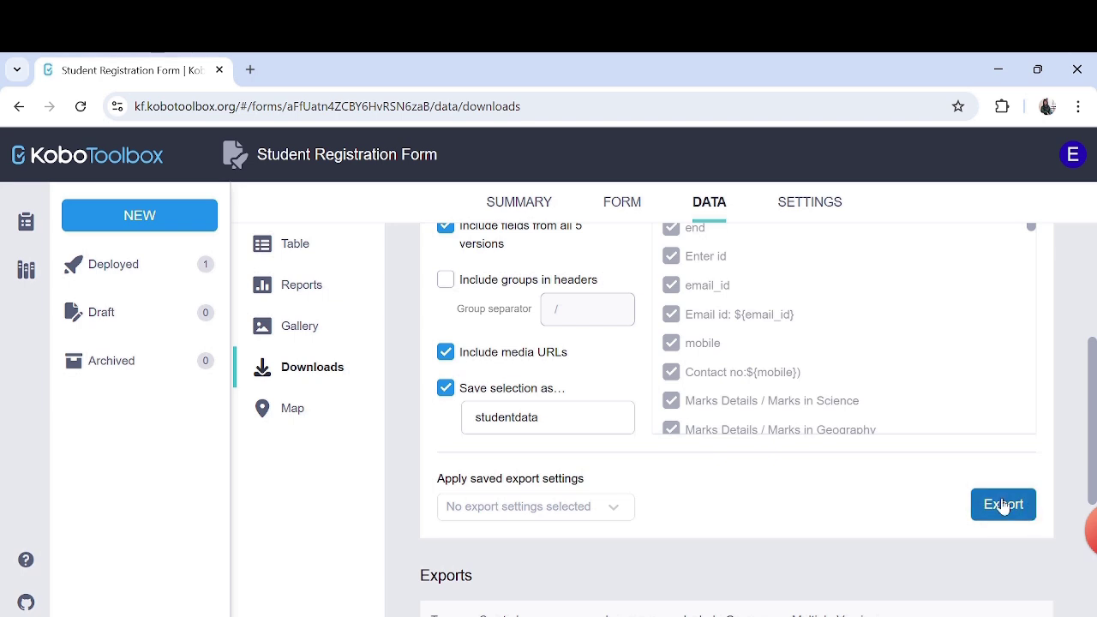
scroll(1094, 445, down, 3)
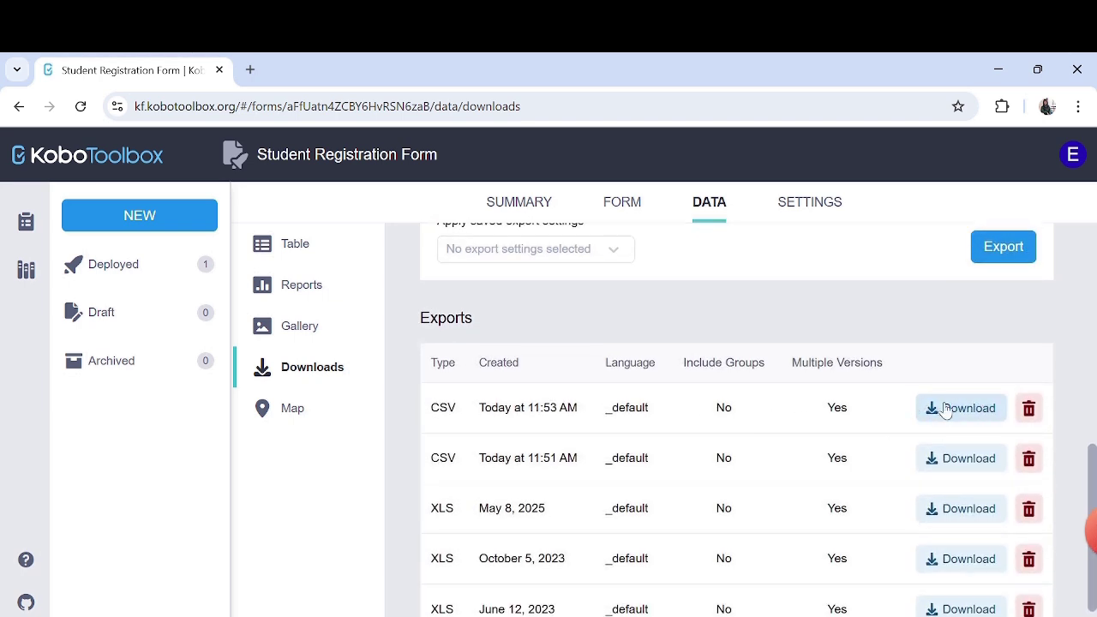
- Download the newest CSV export and select the Downloads page's full web address
click(953, 407)
double_click(573, 99)
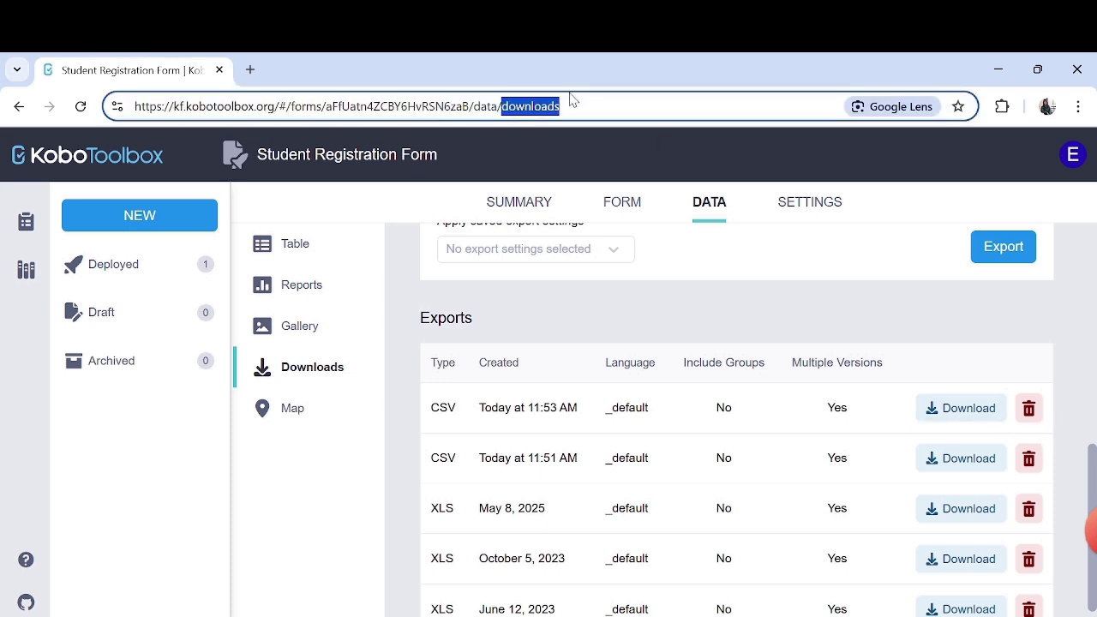
triple_click(594, 106)
key(ctrl+c)
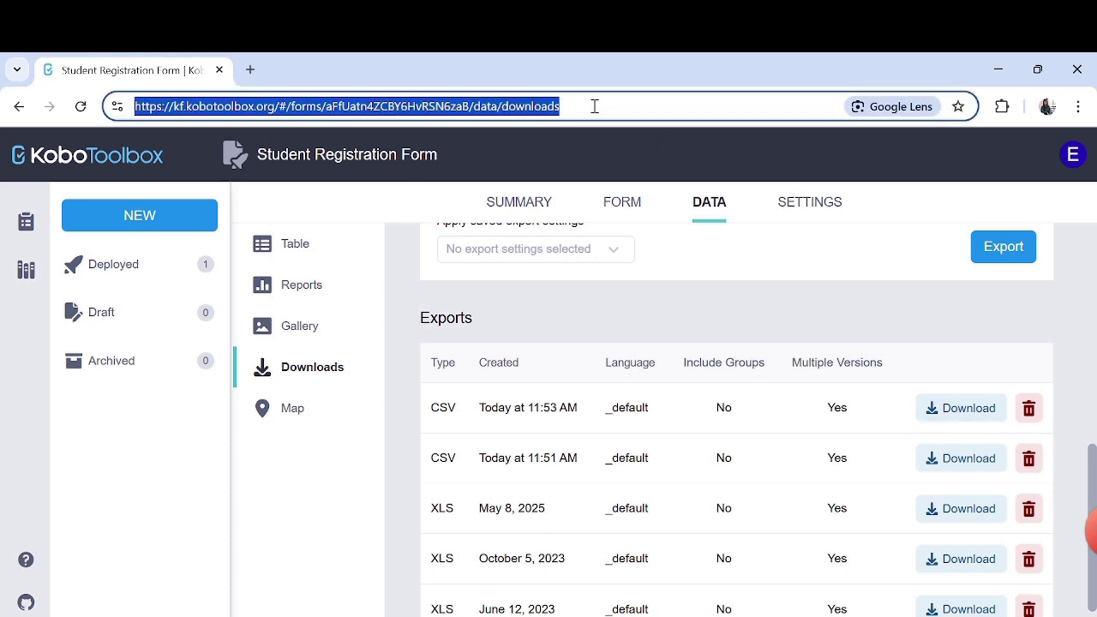
- Load kf.kobotoolbox.org/api/v2 in a new tab by trimming the pasted address
click(251, 69)
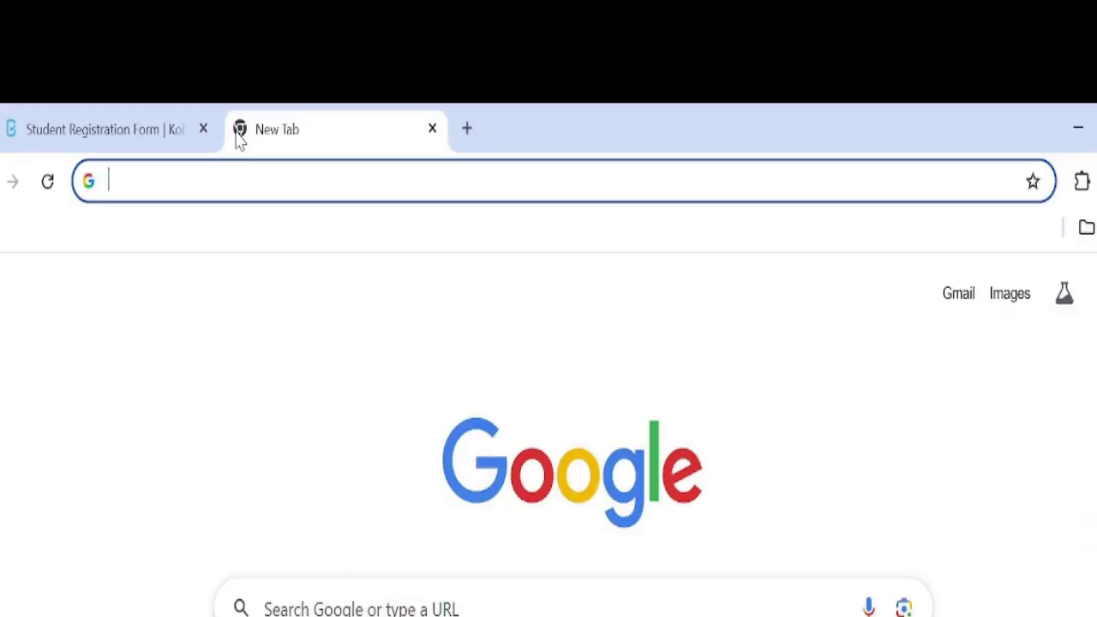
key(ctrl+v)
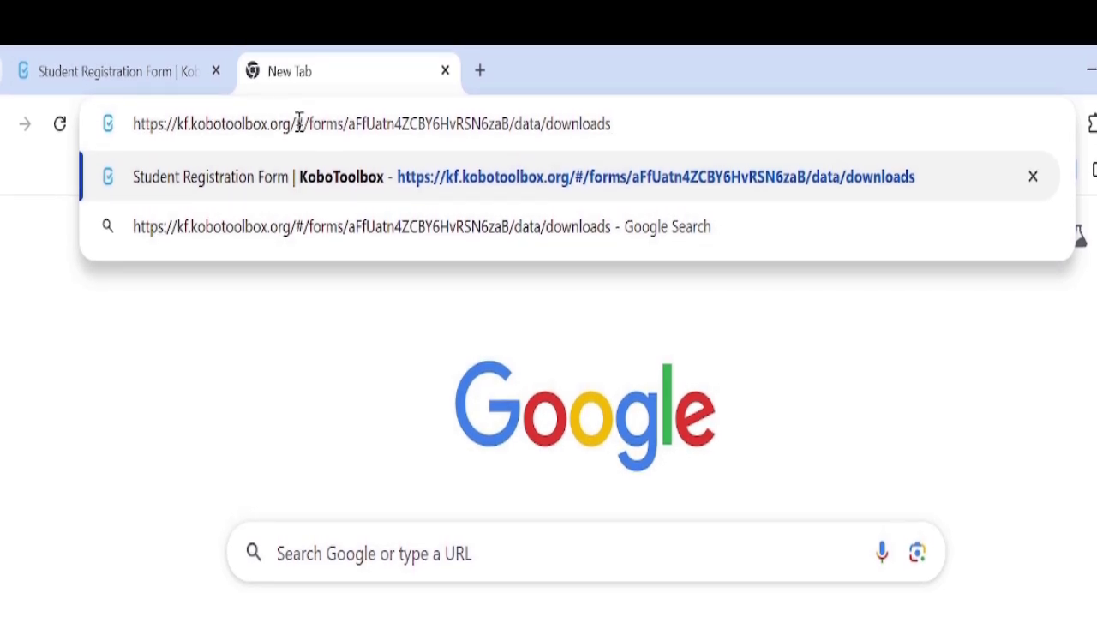
drag(296, 124, 686, 114)
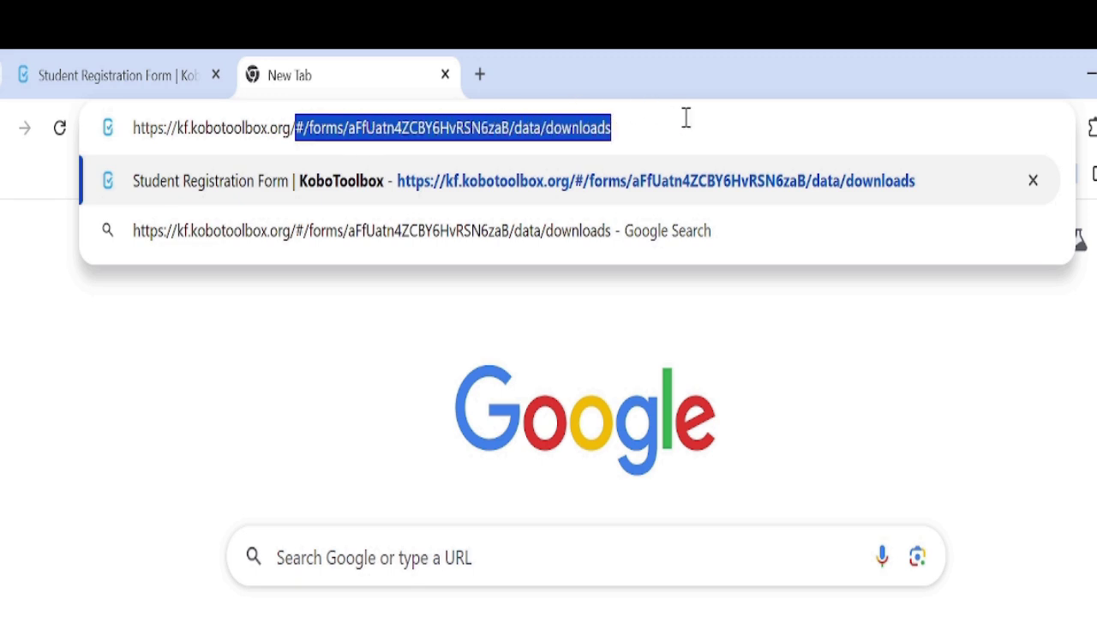
key(BackSpace)
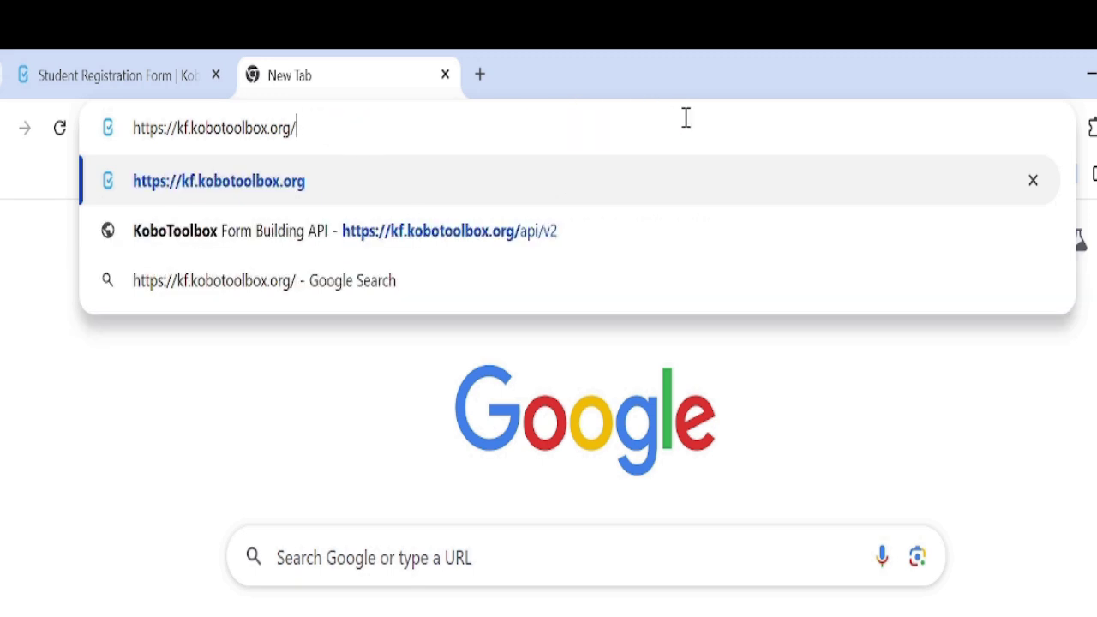
text(api)
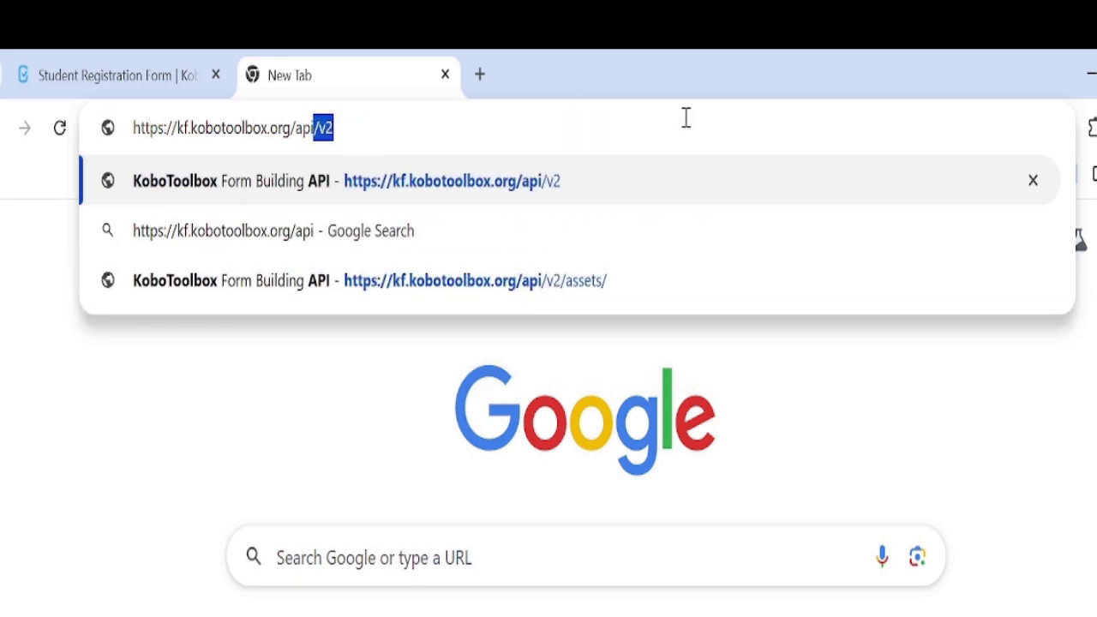
text(/v2)
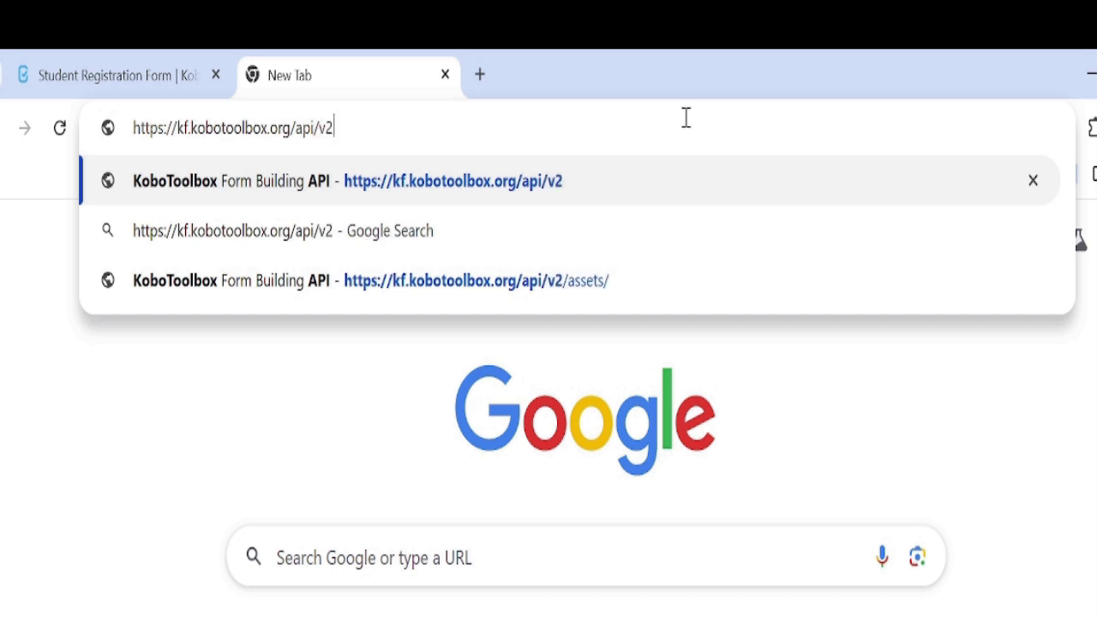
key(Return)
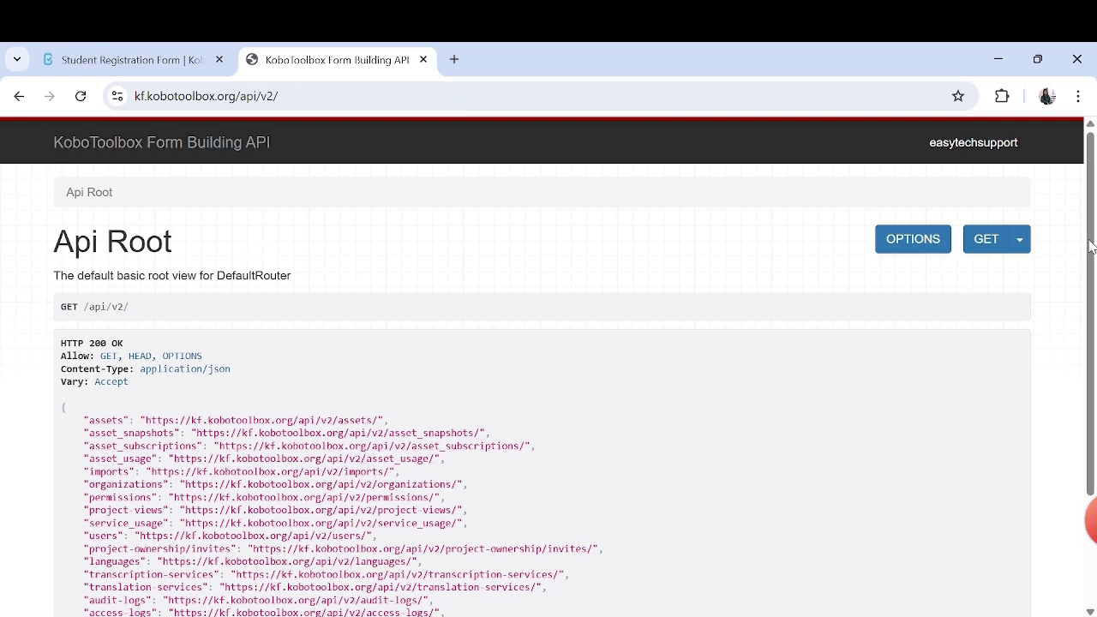
- Follow the 'assets' link on the API Root page to reach /api/v2/assets/
scroll(1091, 247, down, 2)
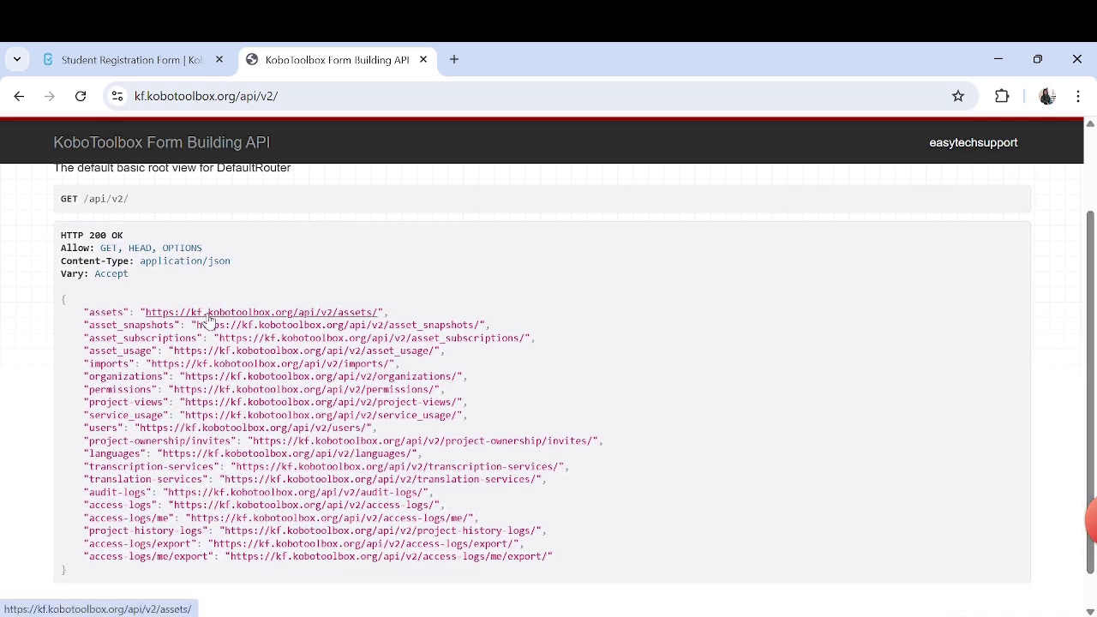
click(256, 315)
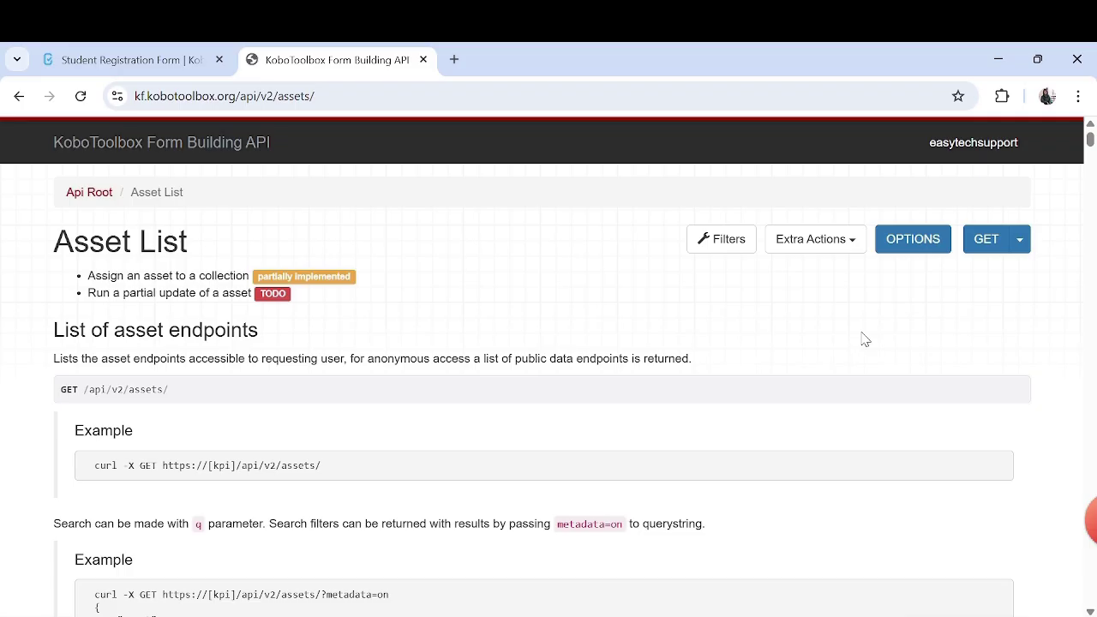
- Find 'studentdata' in the assets listing and select its data_url_csv link
key(ctrl+f)
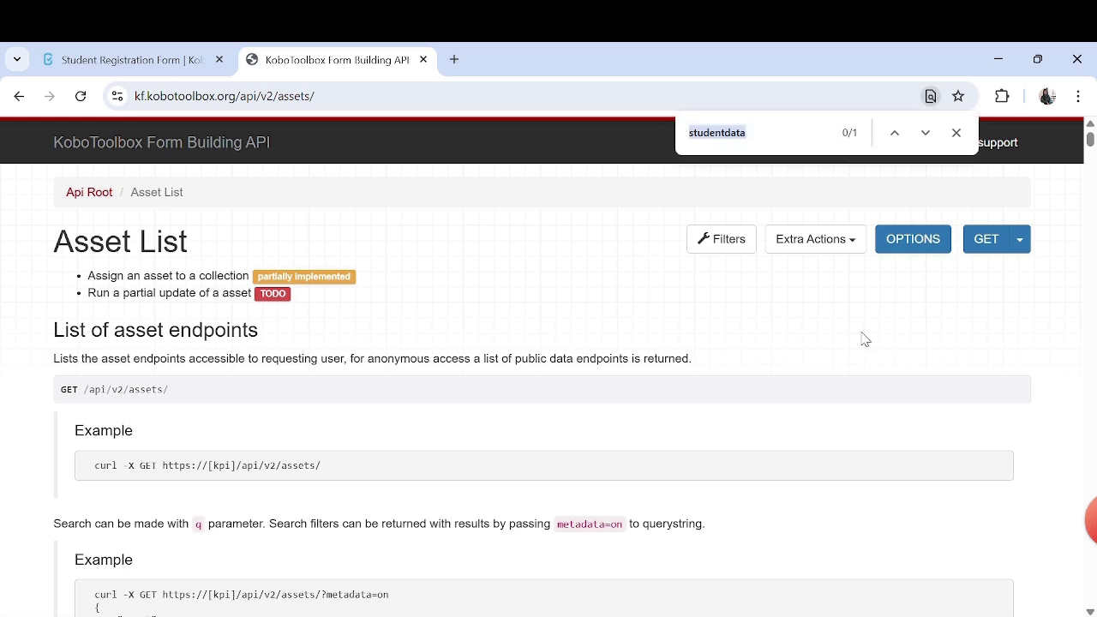
text(st)
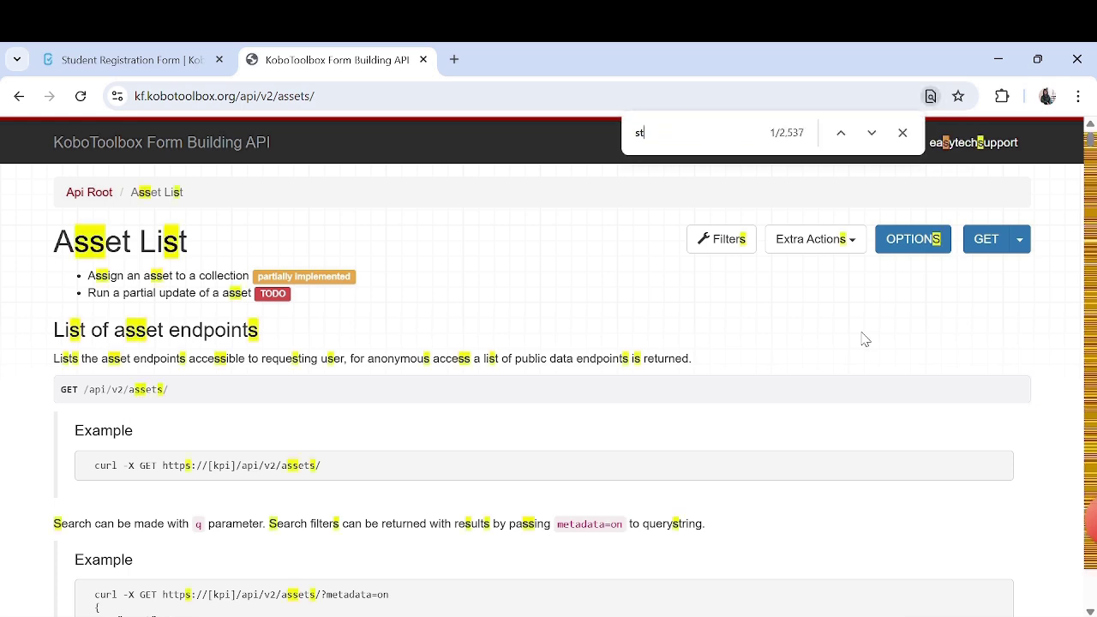
text(udentdata)
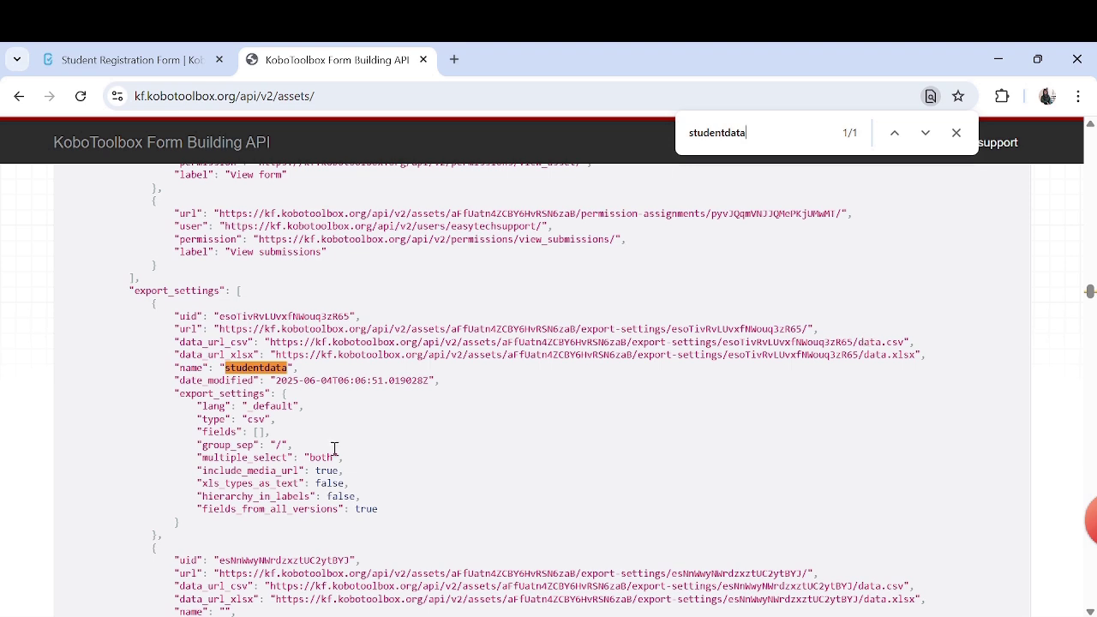
click(956, 133)
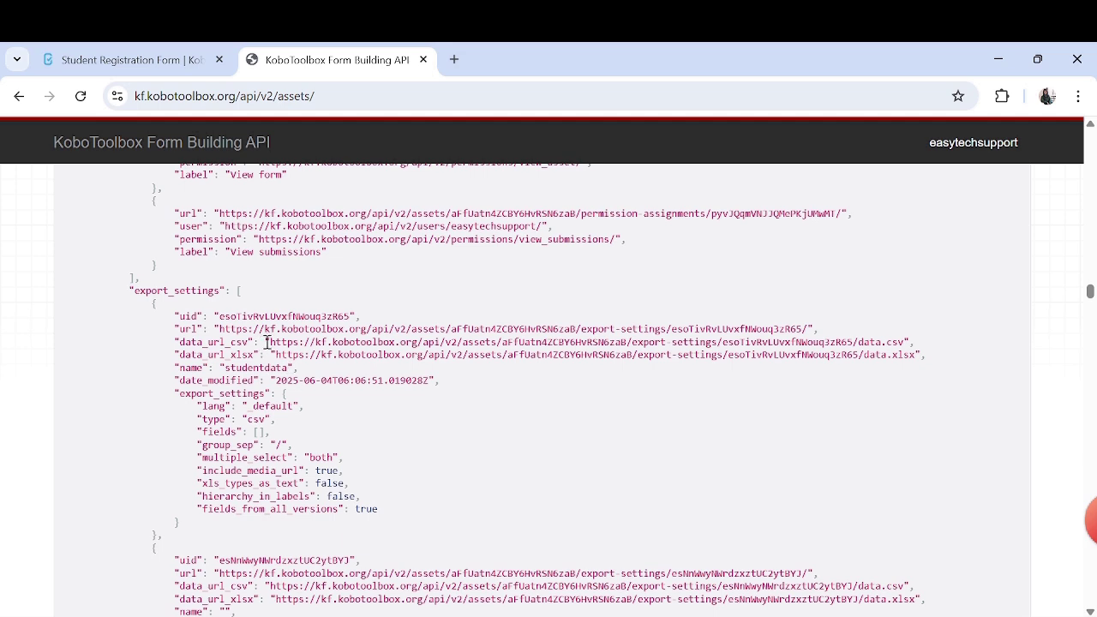
drag(268, 342, 905, 347)
key(ctrl+c)
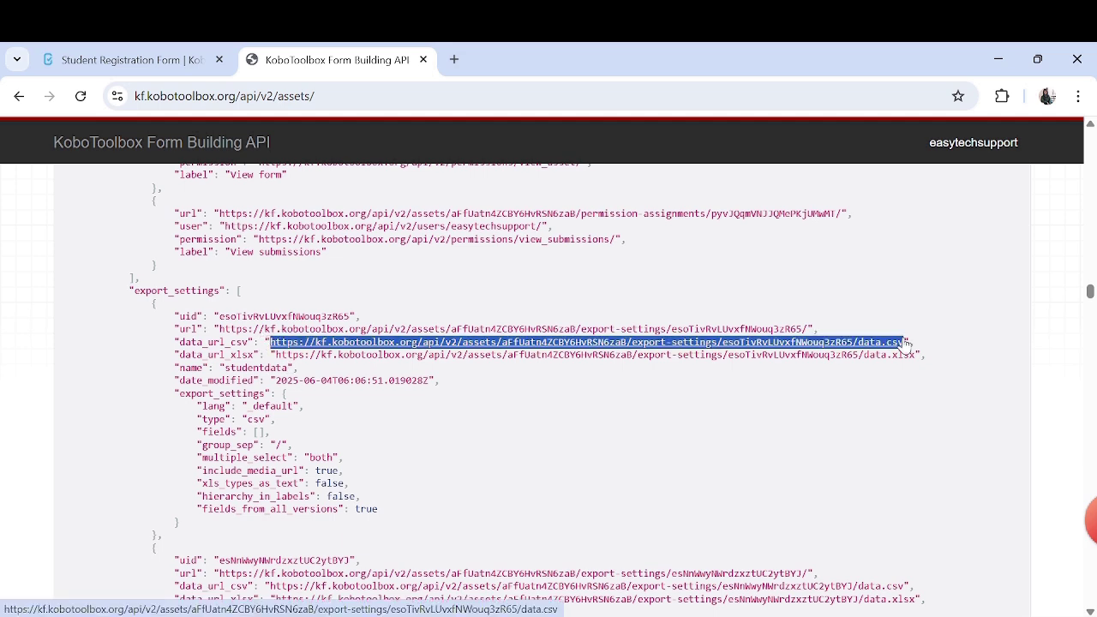
click(1065, 456)
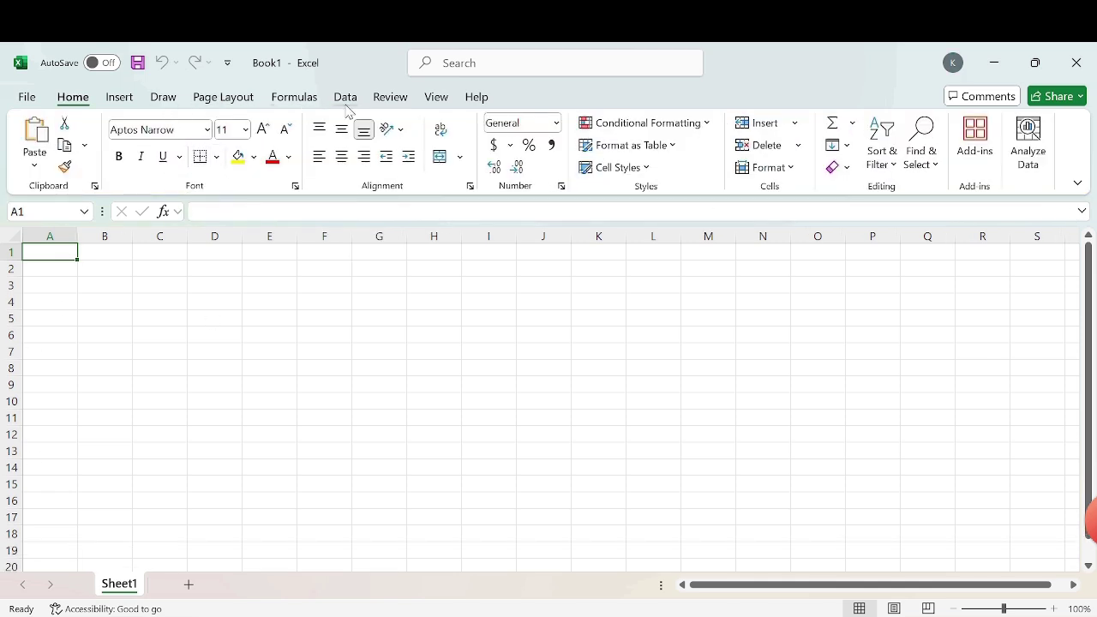
- Import From Web using the KoboToolbox studentdata CSV URL to preview two submissions
click(352, 101)
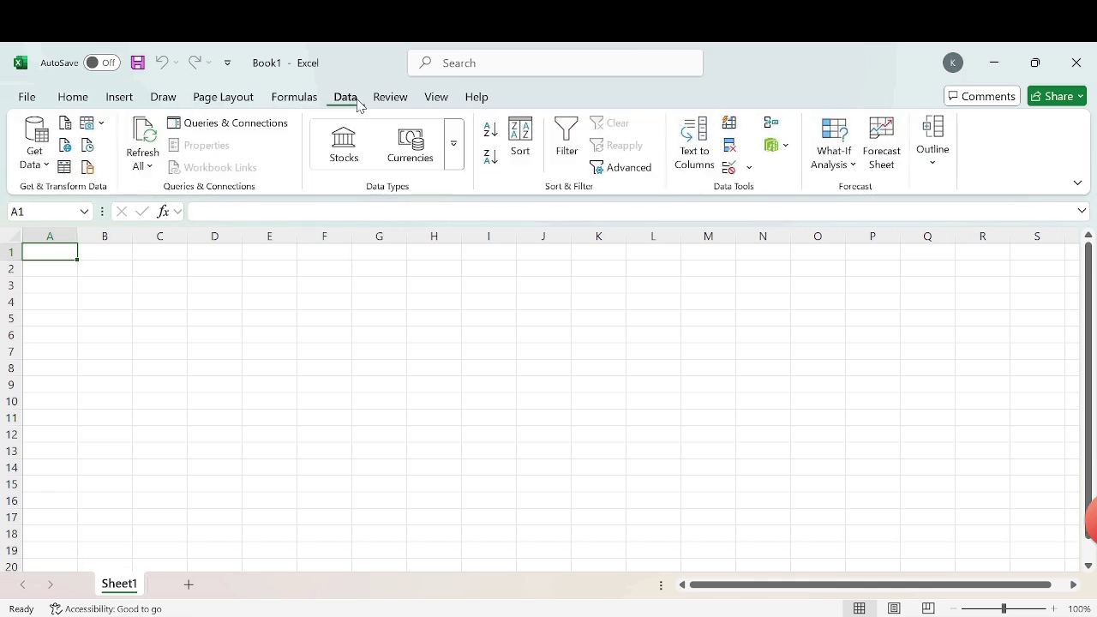
click(38, 154)
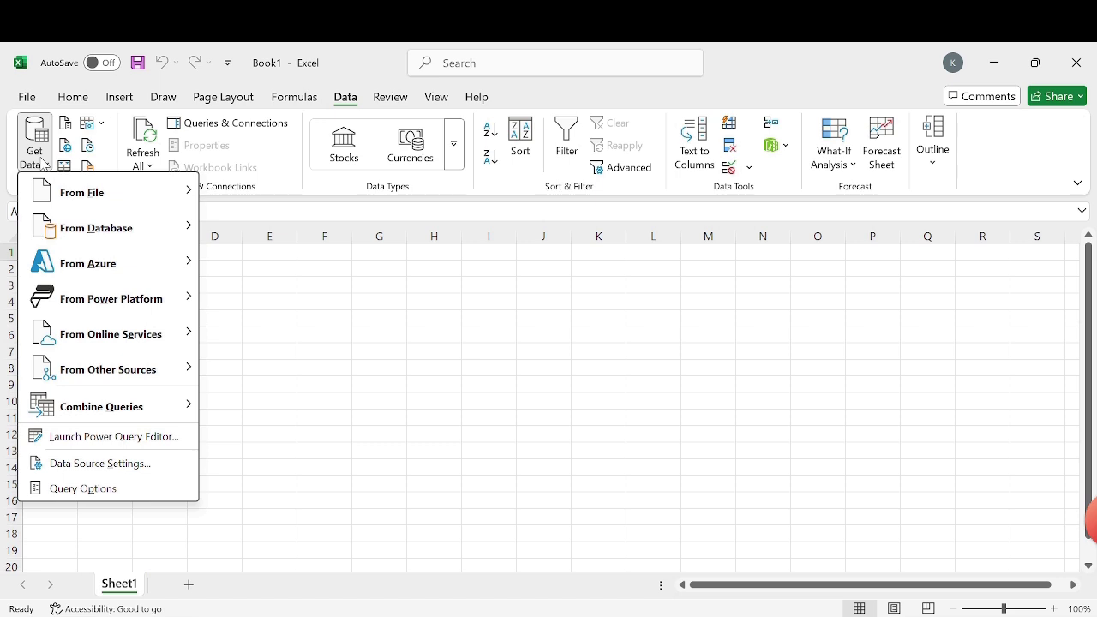
mouse_move(108, 369)
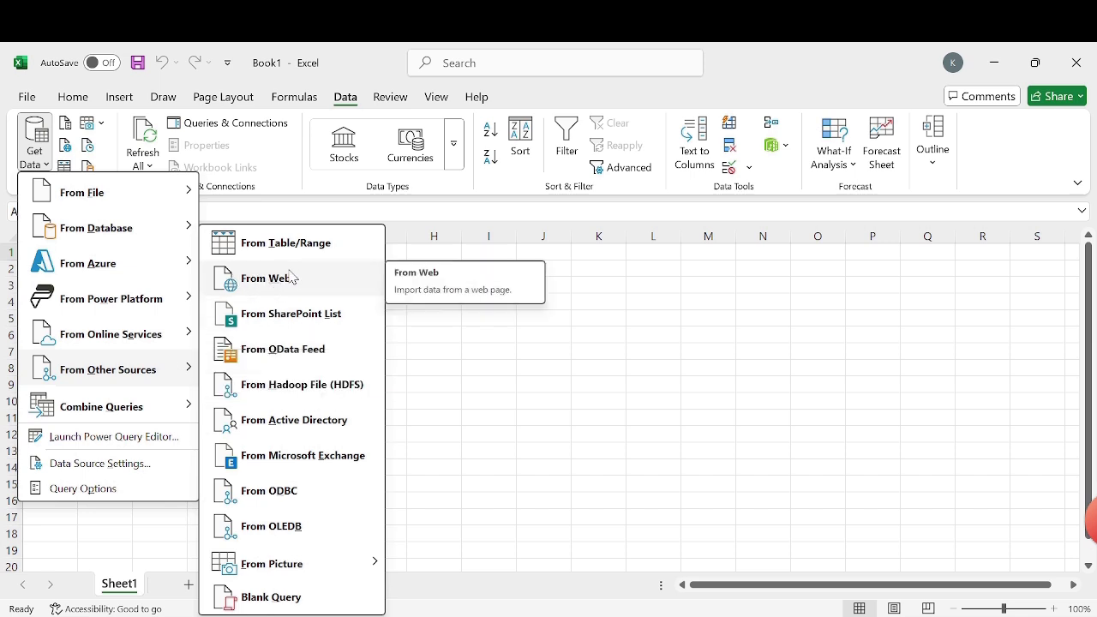
click(313, 286)
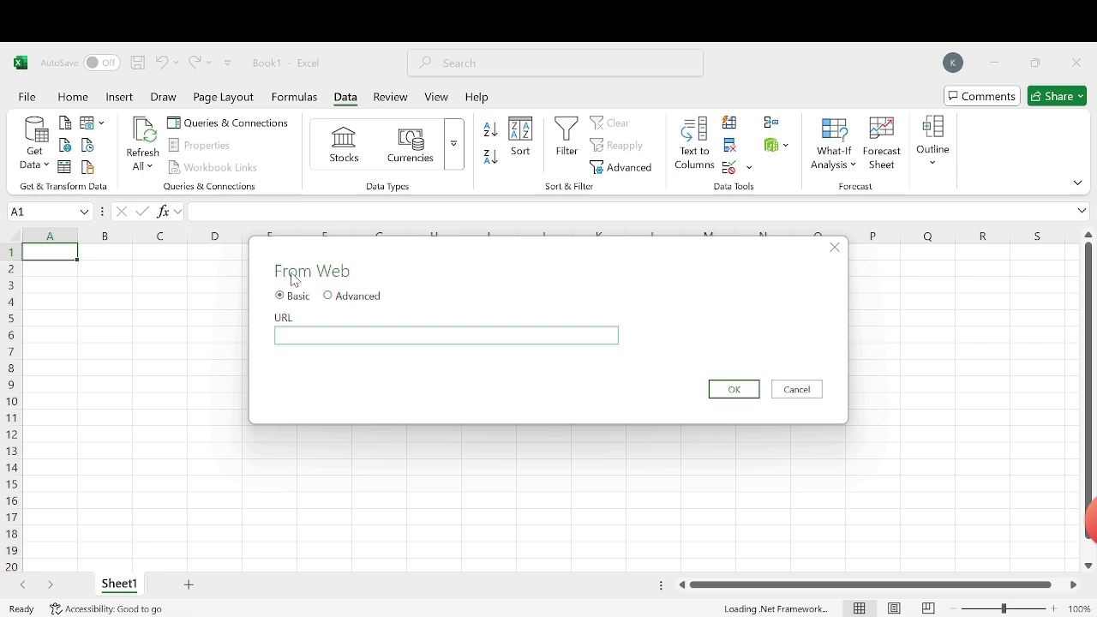
key(ctrl+v)
click(736, 396)
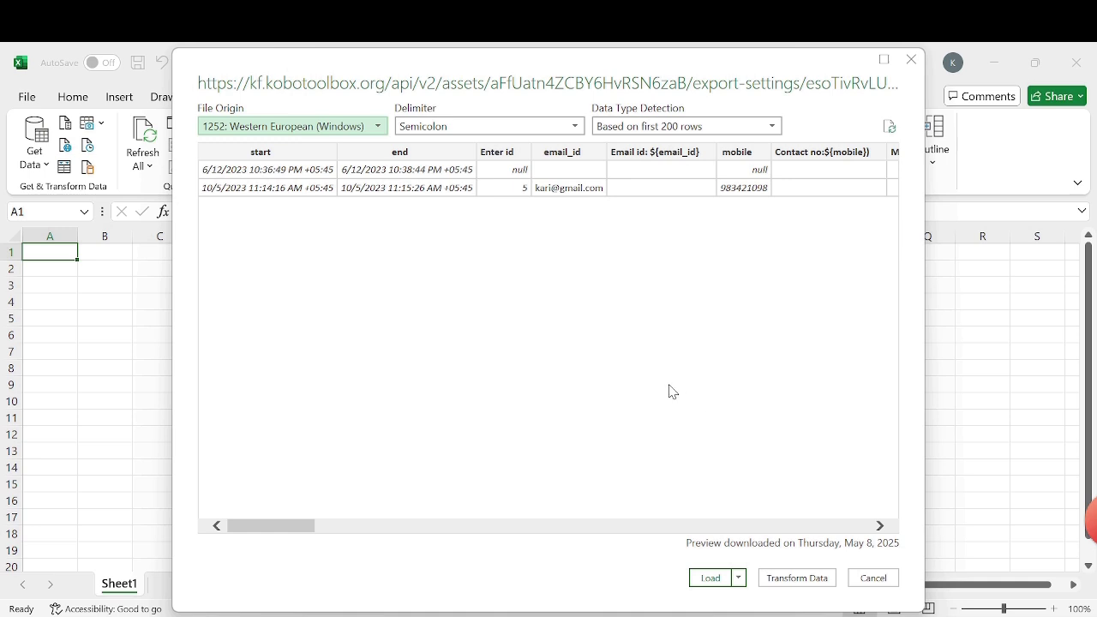
- Load the two submissions into the new data sheet, review their columns, and return to Chrome
click(711, 578)
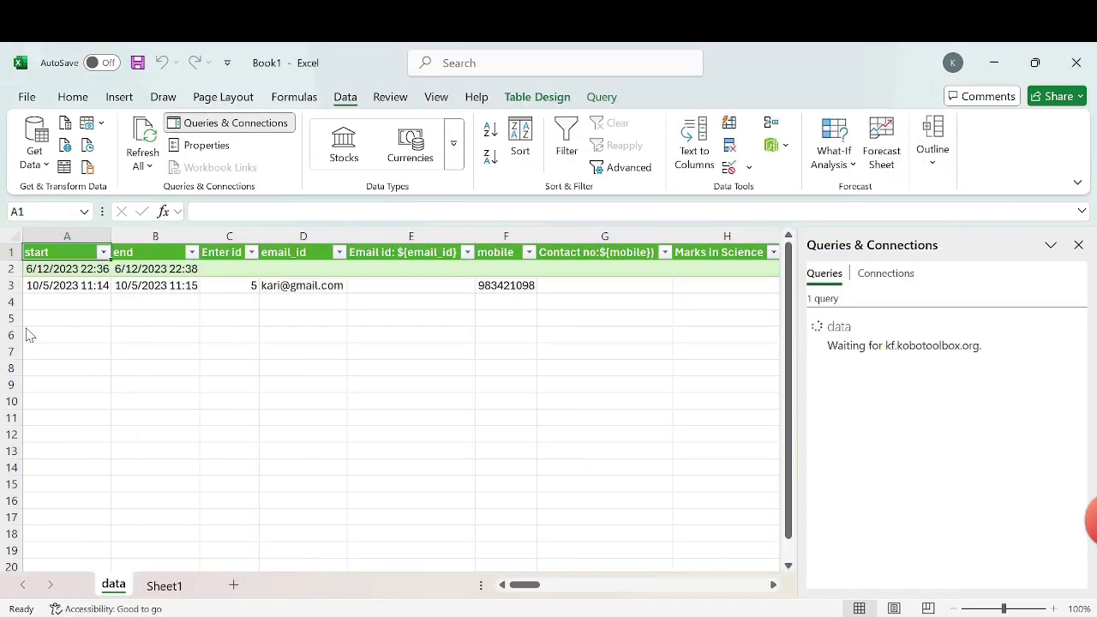
click(209, 302)
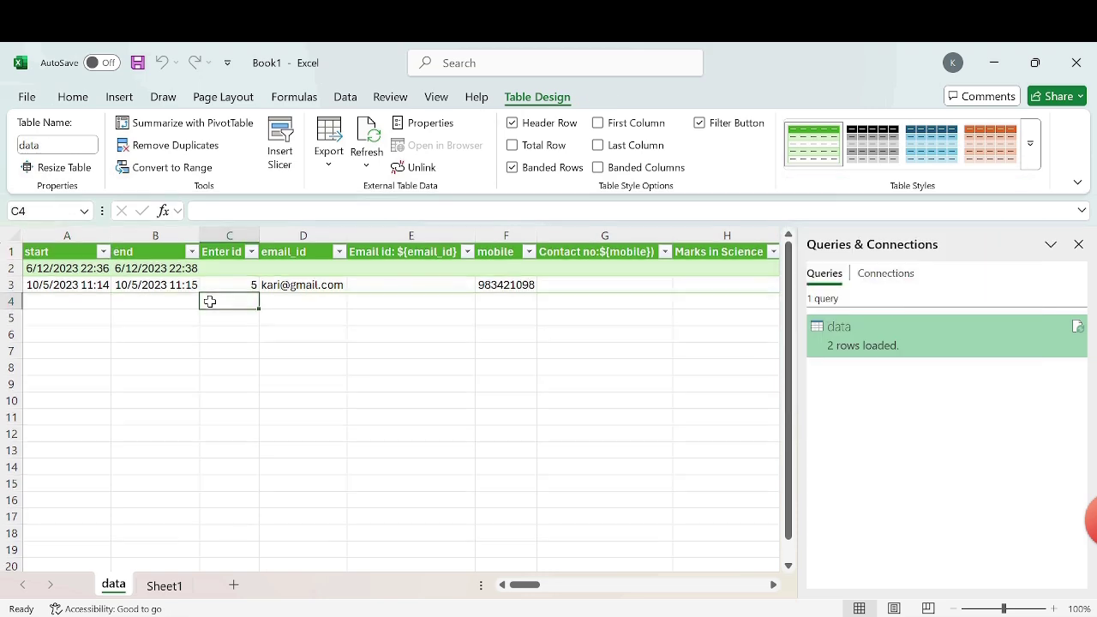
click(397, 266)
key(Tab)
key(Tab)
key(Tab)
key(Tab)
key(Tab)
key(Tab)
key(Tab)
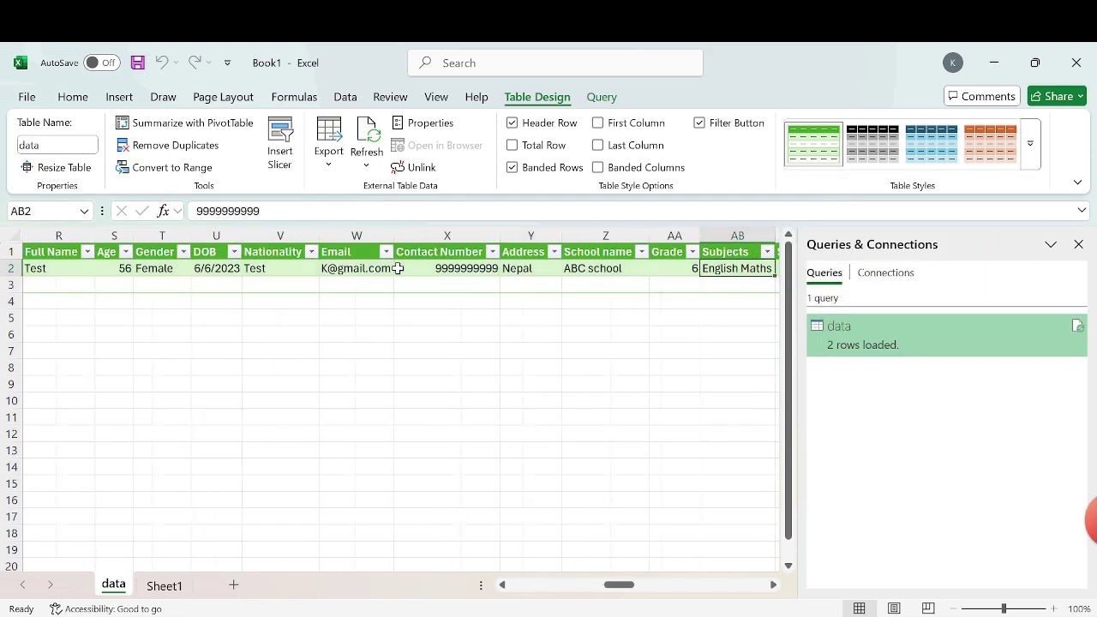
key(Tab)
key(Tab)
key(Tab)
key(Tab)
key(Right)
key(Right)
key(Right)
key(Right)
key(Right)
key(Right)
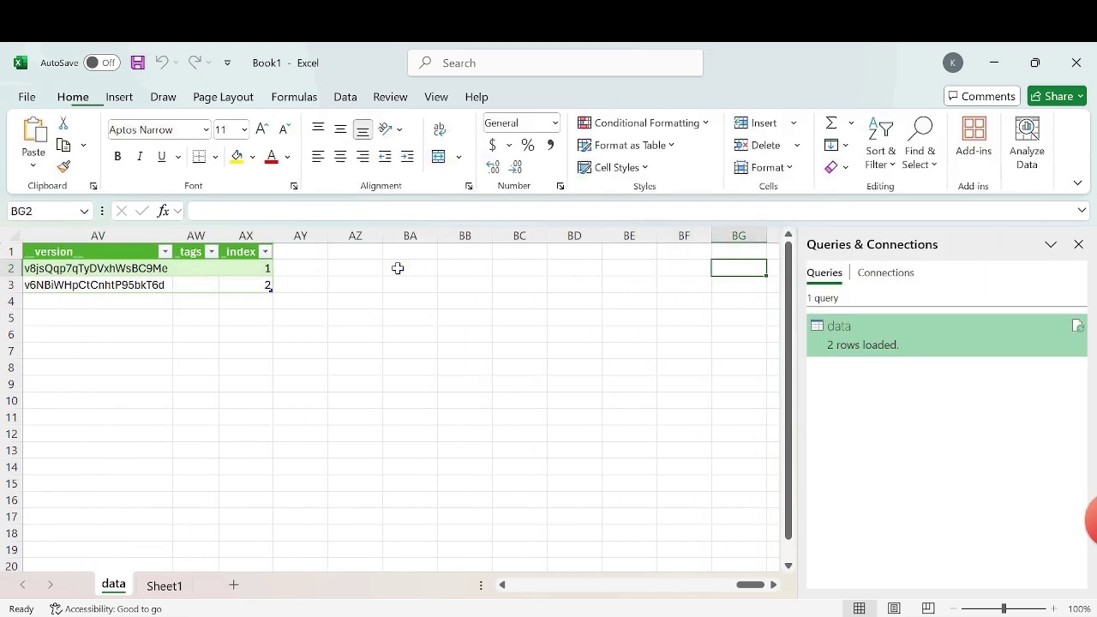
key(Left)
key(Left)
key(Left)
key(Left)
key(Left)
key(Left)
key(Left)
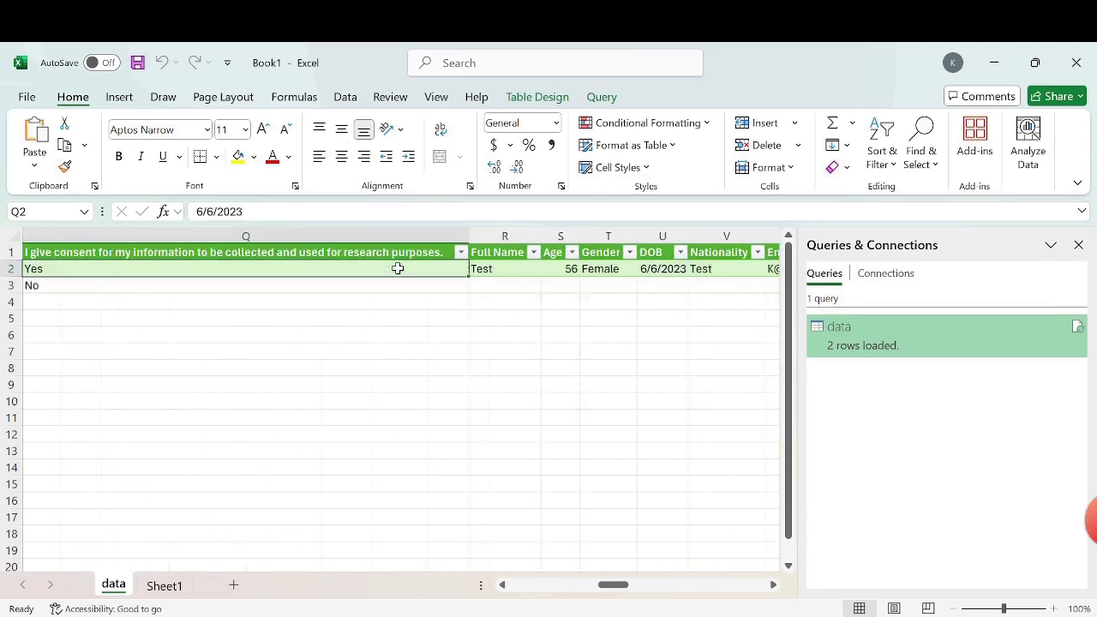
key(Home)
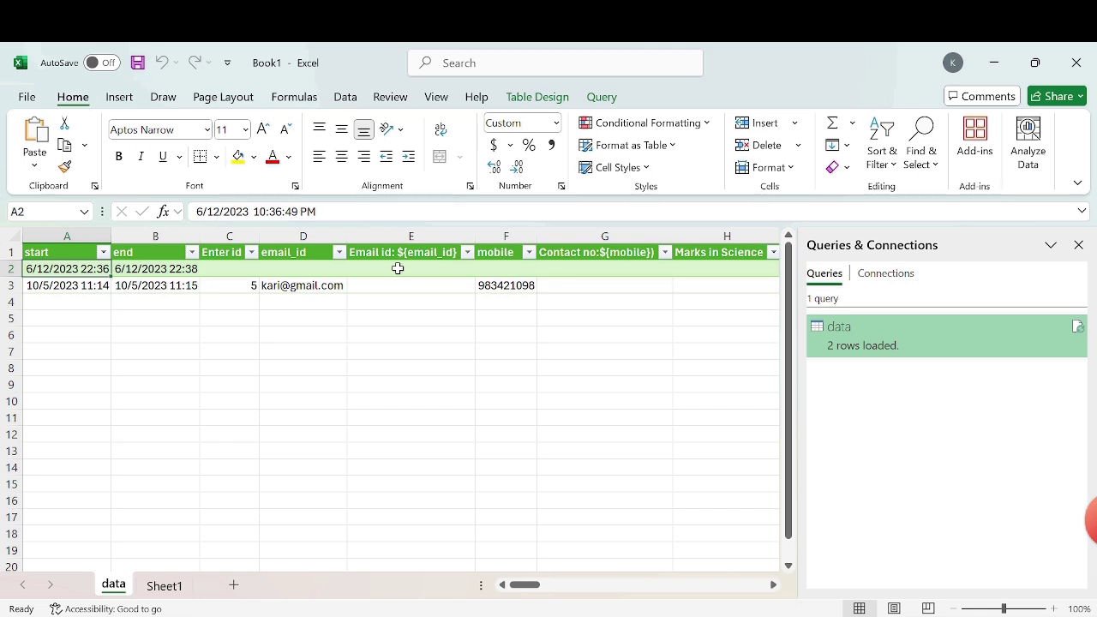
key(alt+Tab)
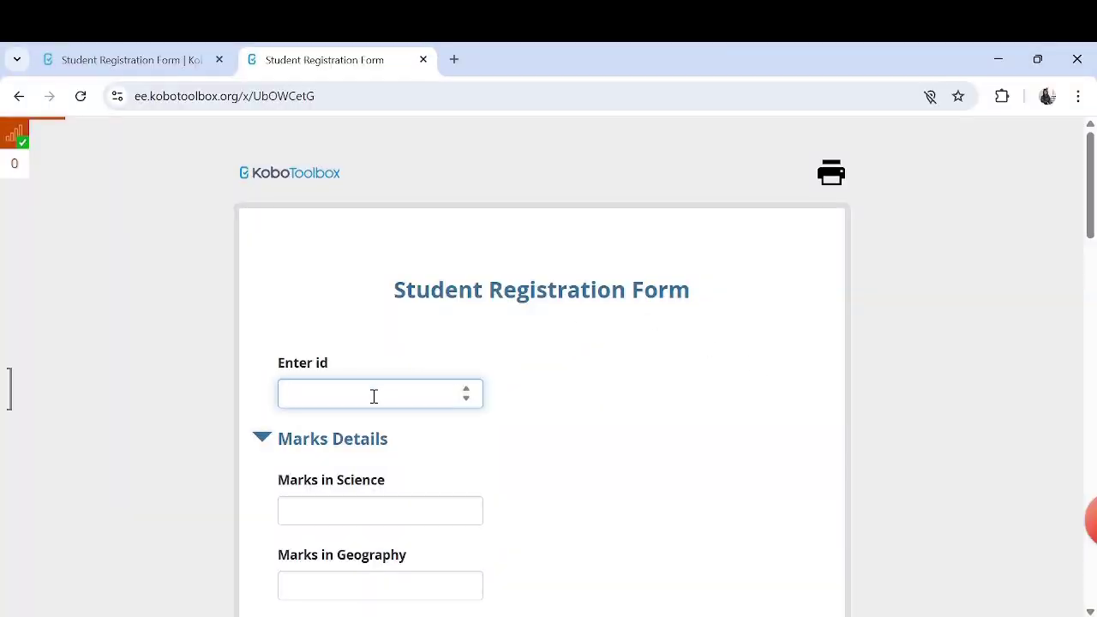
- Submit a registration with id 123 and marks Science 23, Geography 12, Social 23
text(123)
click(343, 510)
text(23)
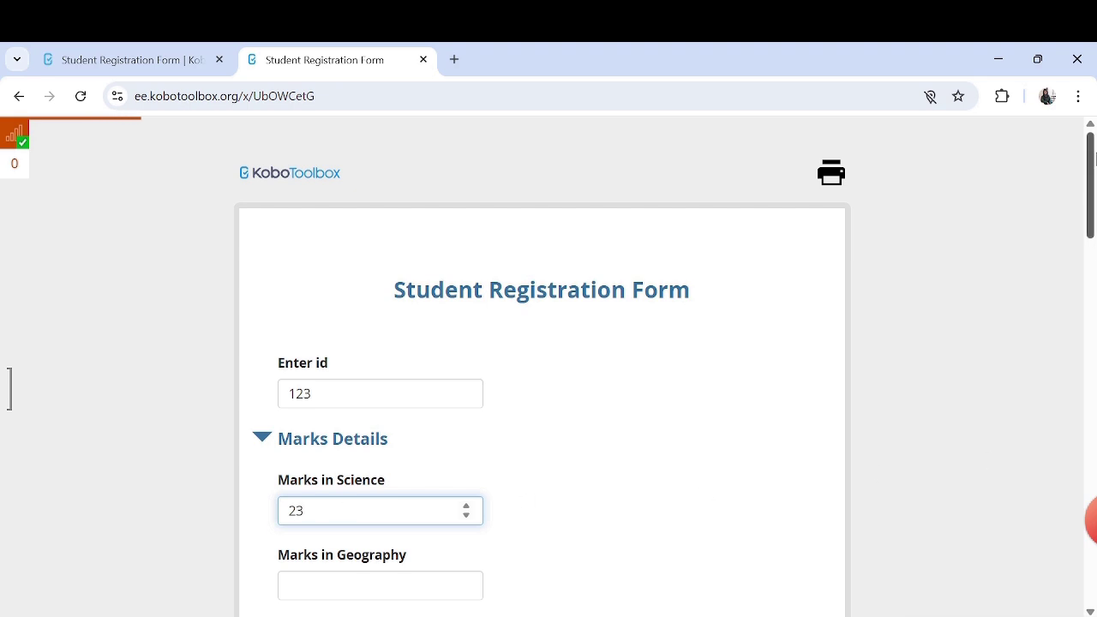
drag(1092, 172, 1092, 223)
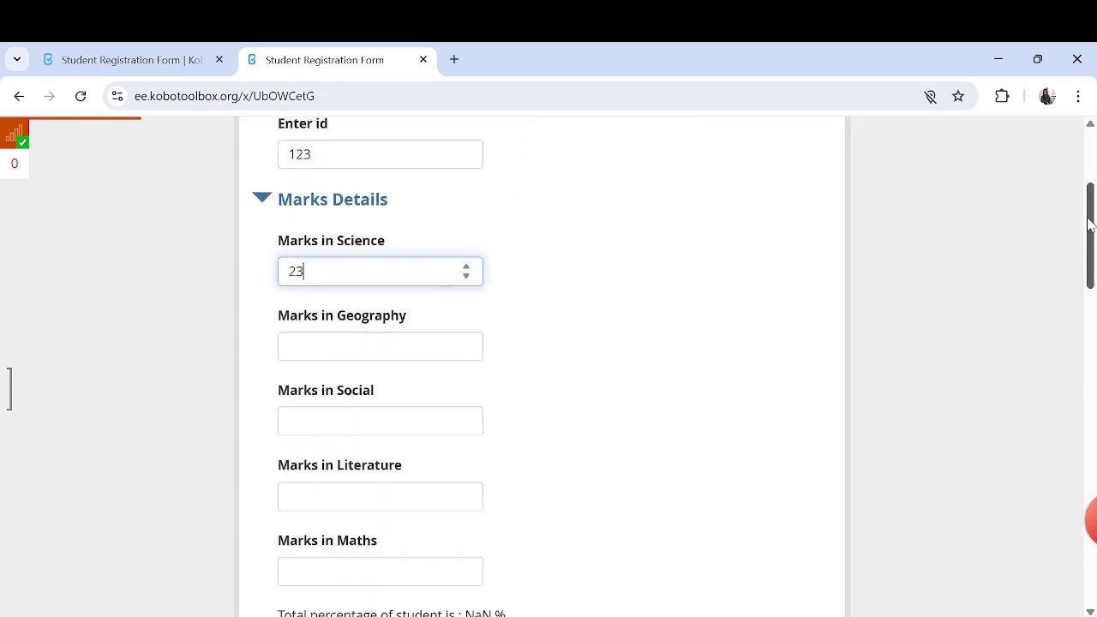
text(12)
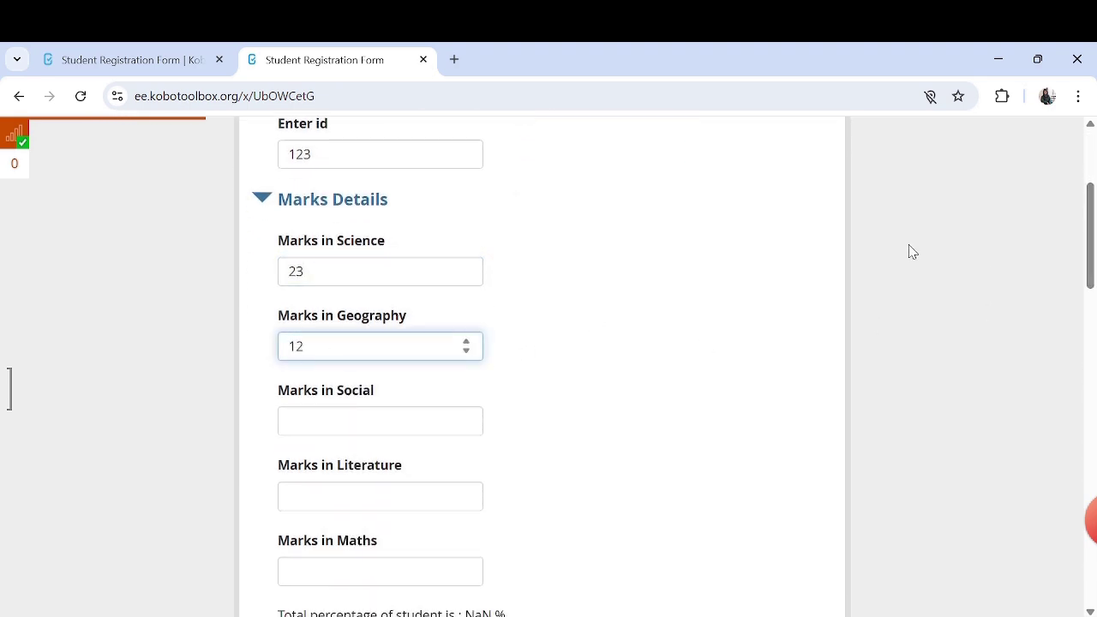
scroll(1091, 243, down, 1)
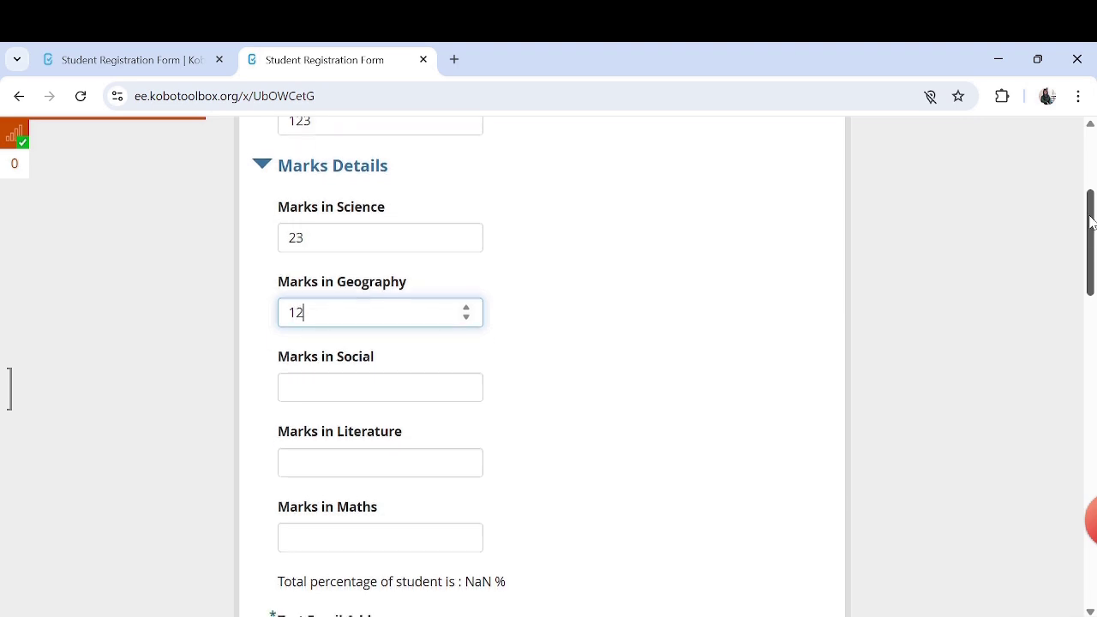
drag(1091, 211, 1090, 245)
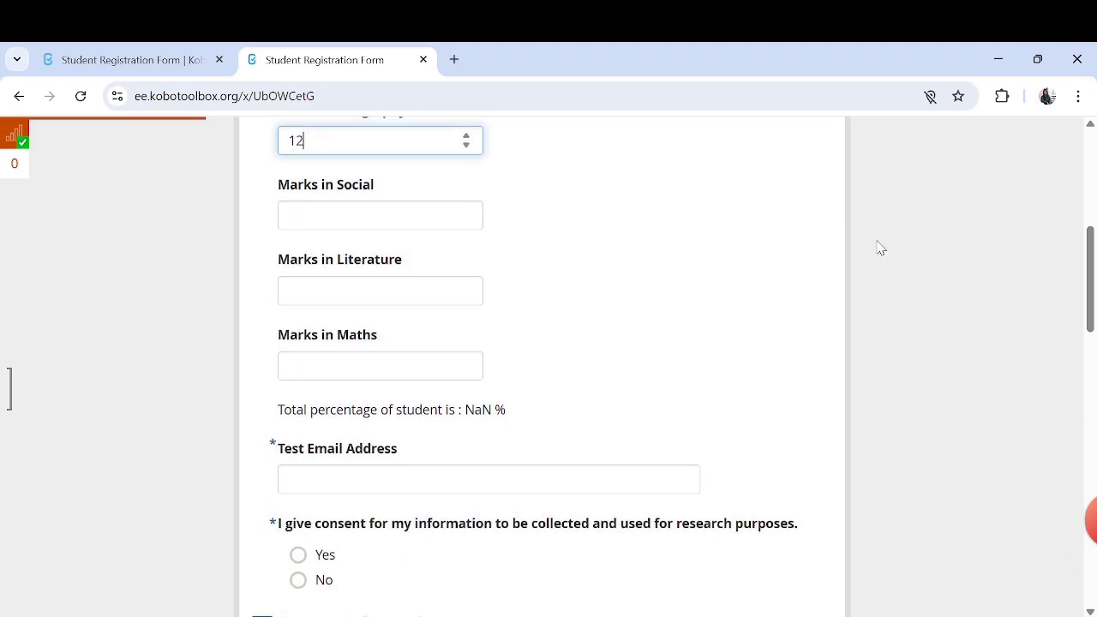
click(408, 223)
text(23)
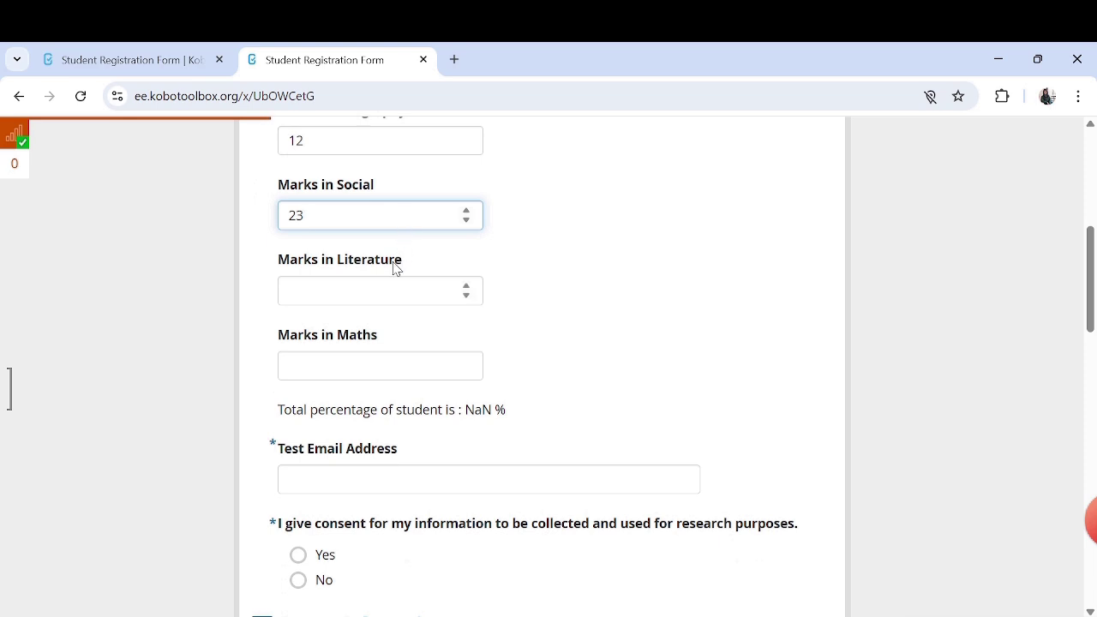
scroll(752, 506, down, 15)
click(658, 487)
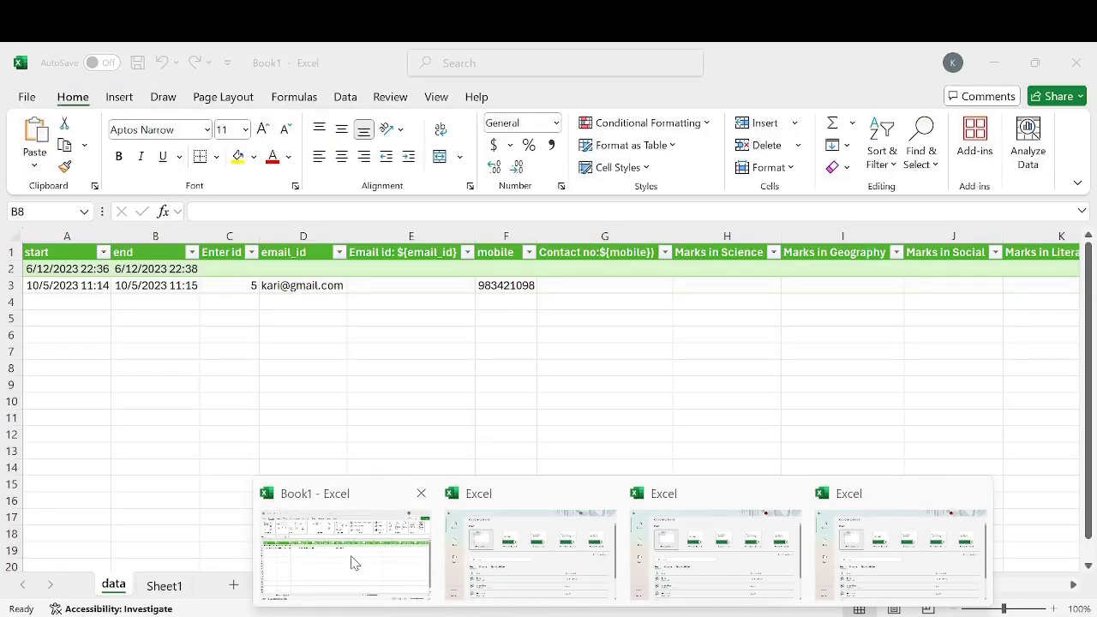
- Refresh all queries in the Excel workbook to pull in the latest submissions
click(355, 563)
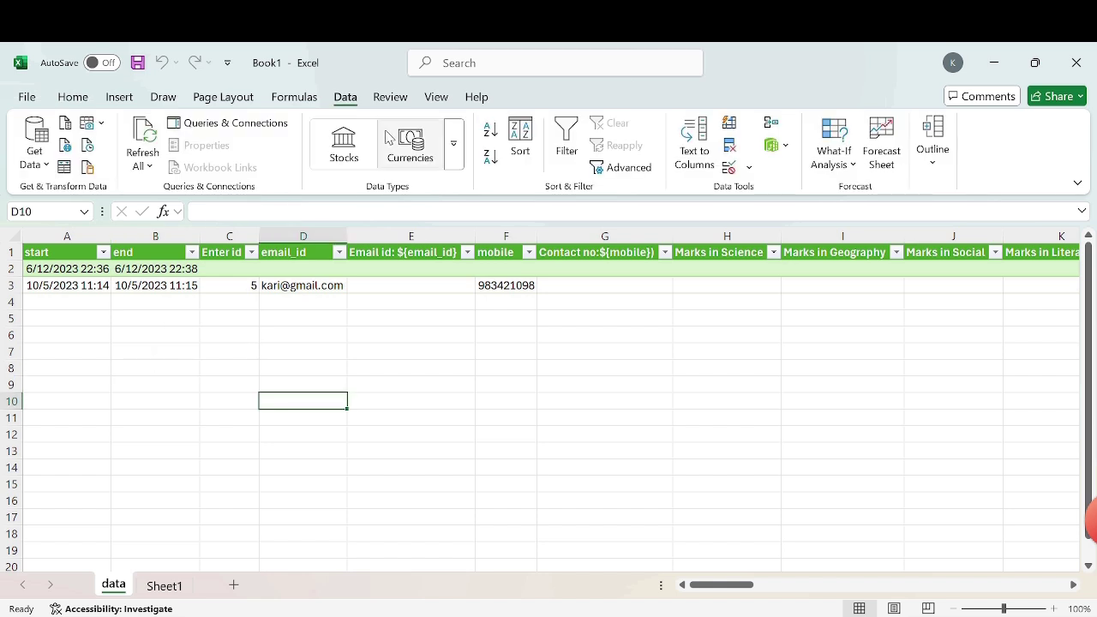
click(145, 155)
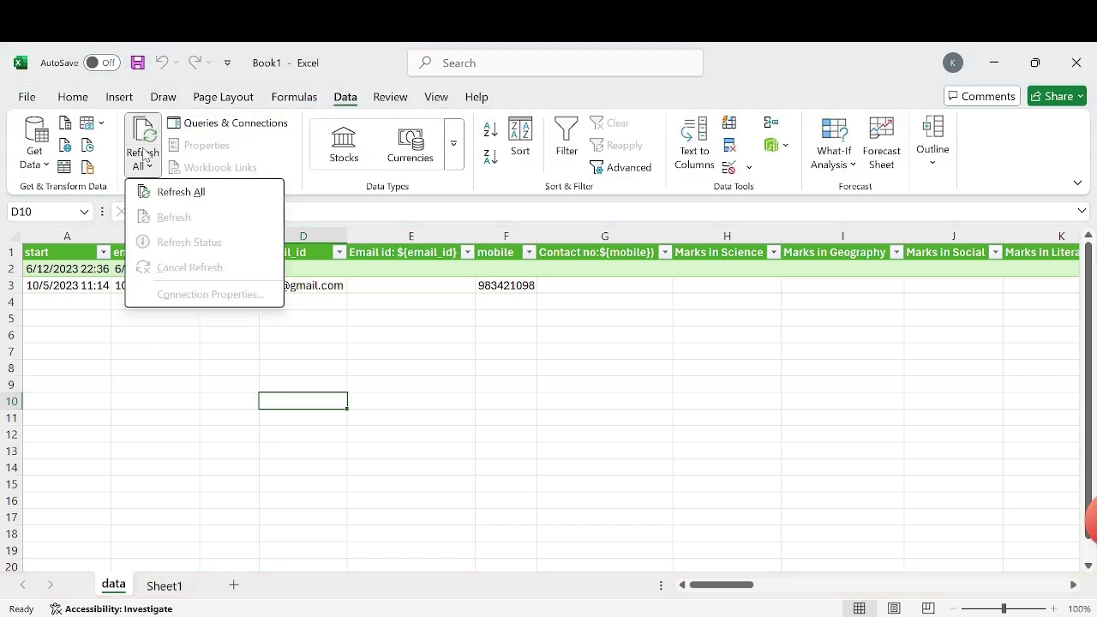
click(180, 195)
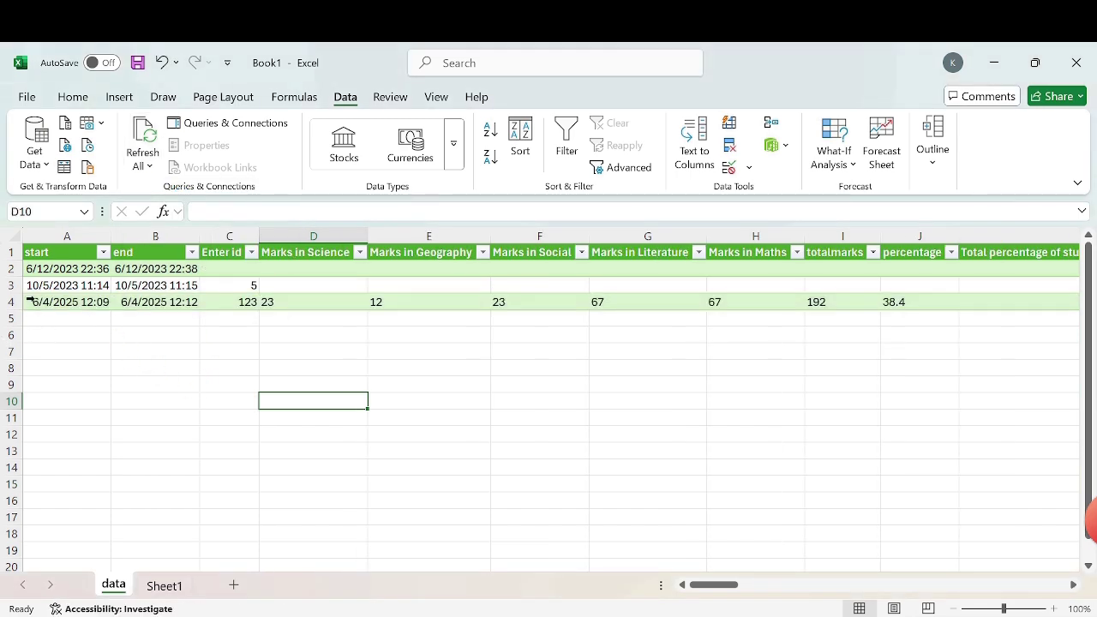
- Review the new id-123 submission in row 4, then switch back to the KoboToolbox browser window
click(29, 300)
key(Tab)
key(Tab)
key(Tab)
key(Tab)
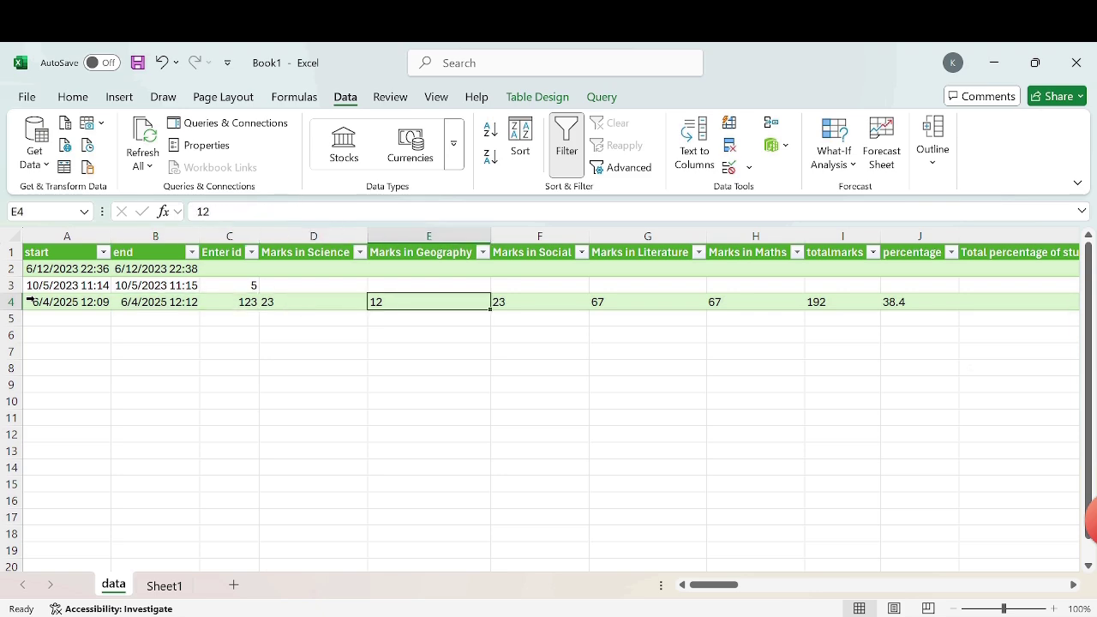
key(Tab)
key(Tab)
key(Tab)
key(Tab)
key(Tab)
key(Tab)
key(Tab)
key(Tab)
key(Tab)
key(shift+Tab)
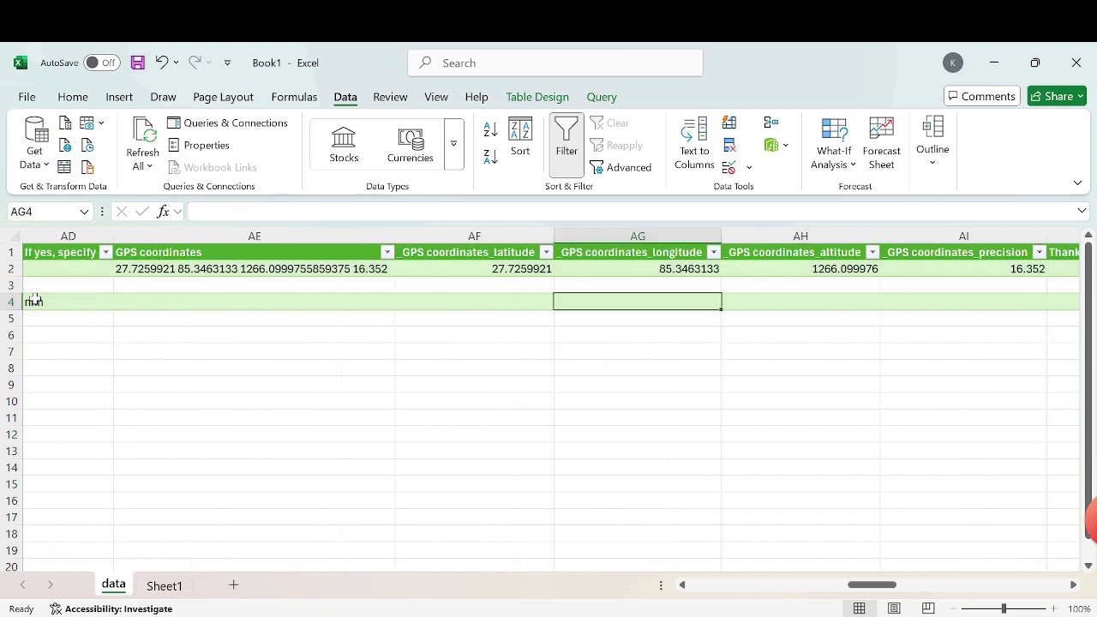
key(shift+Tab)
key(shift+Tab)
key(shift+Tab)
key(shift+Tab)
key(shift+Tab)
key(shift+Tab)
key(shift+Tab)
key(shift+Tab)
key(shift+Tab)
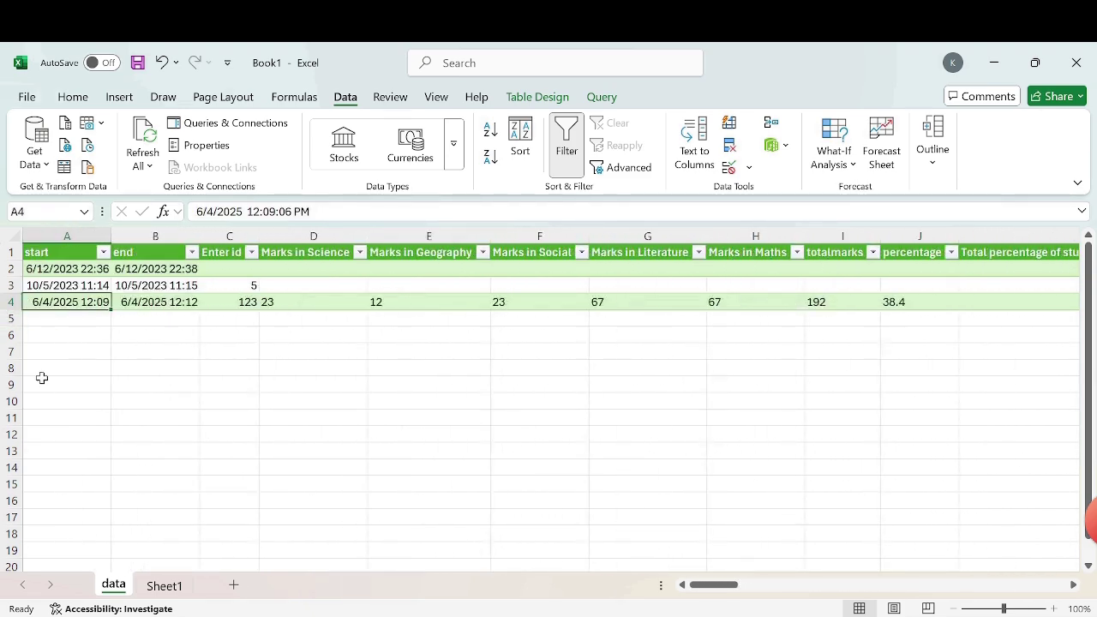
click(220, 368)
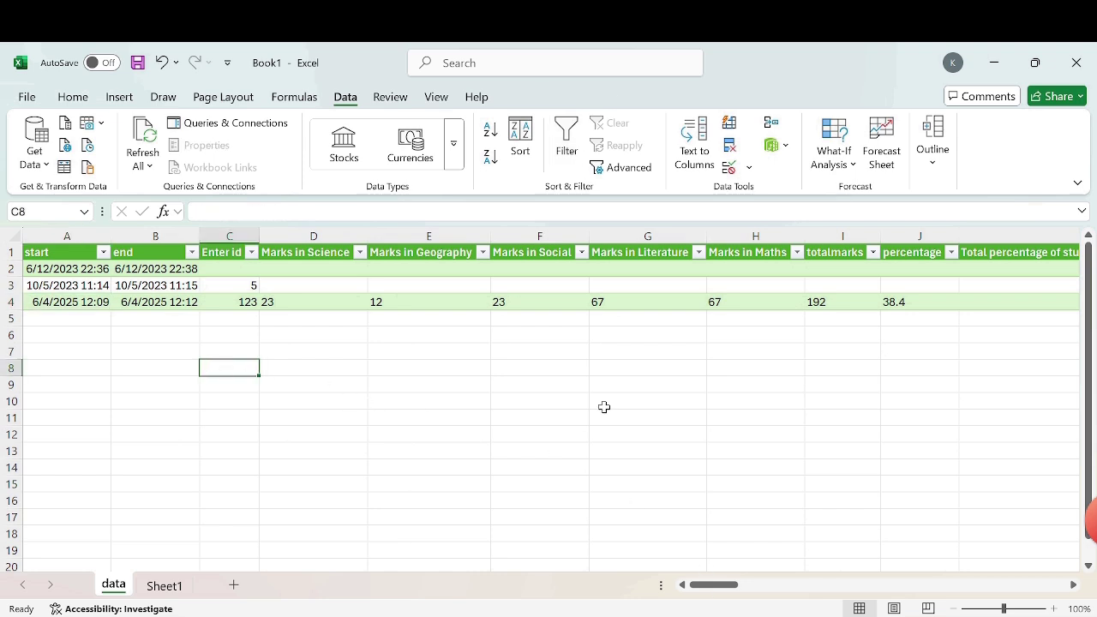
key(alt+Tab)
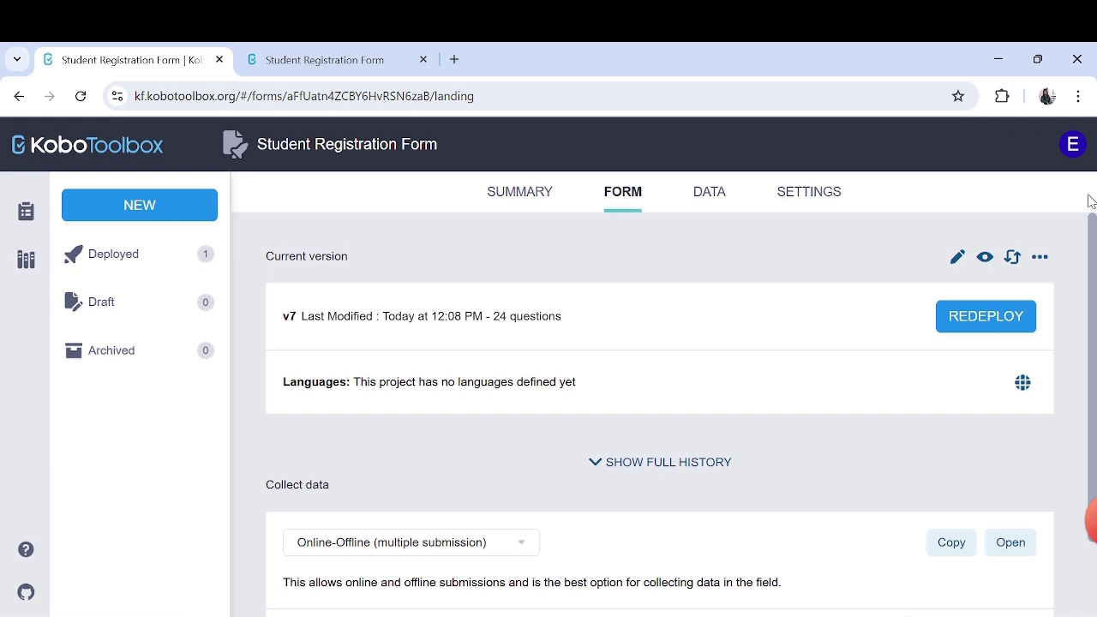
- Open the project's Settings > Sharing page and scroll to the public link access options
click(794, 204)
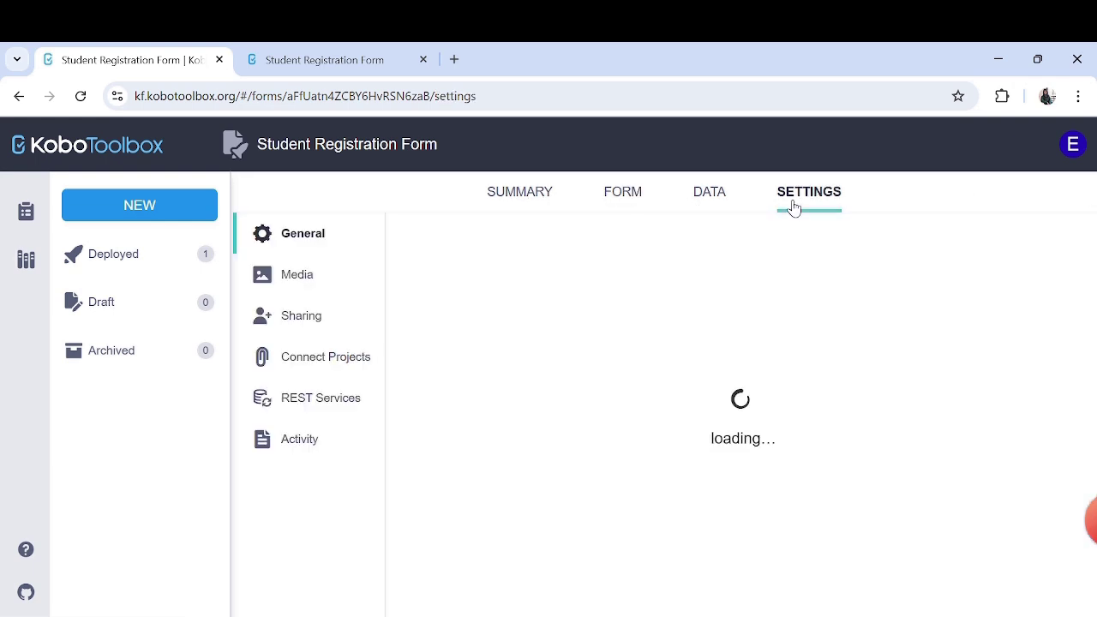
click(308, 330)
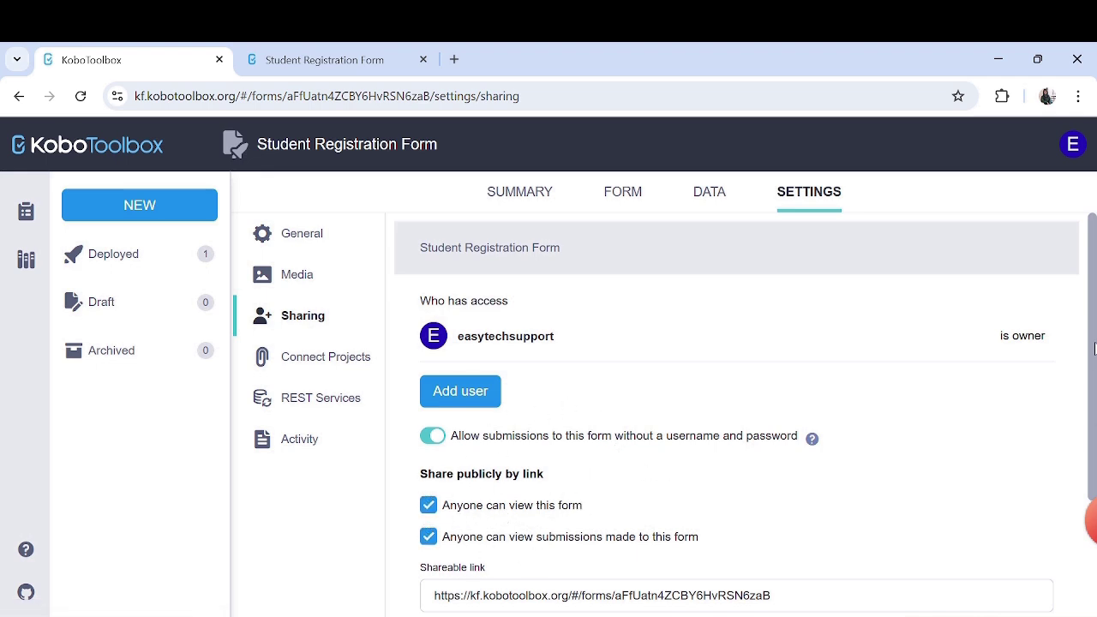
drag(1093, 346, 1094, 390)
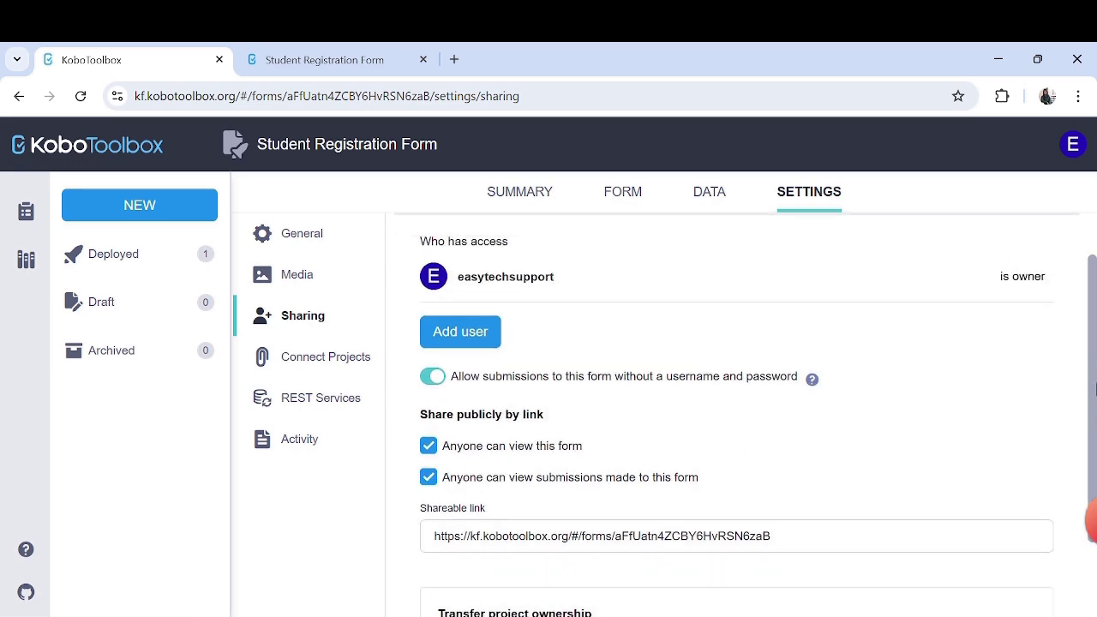